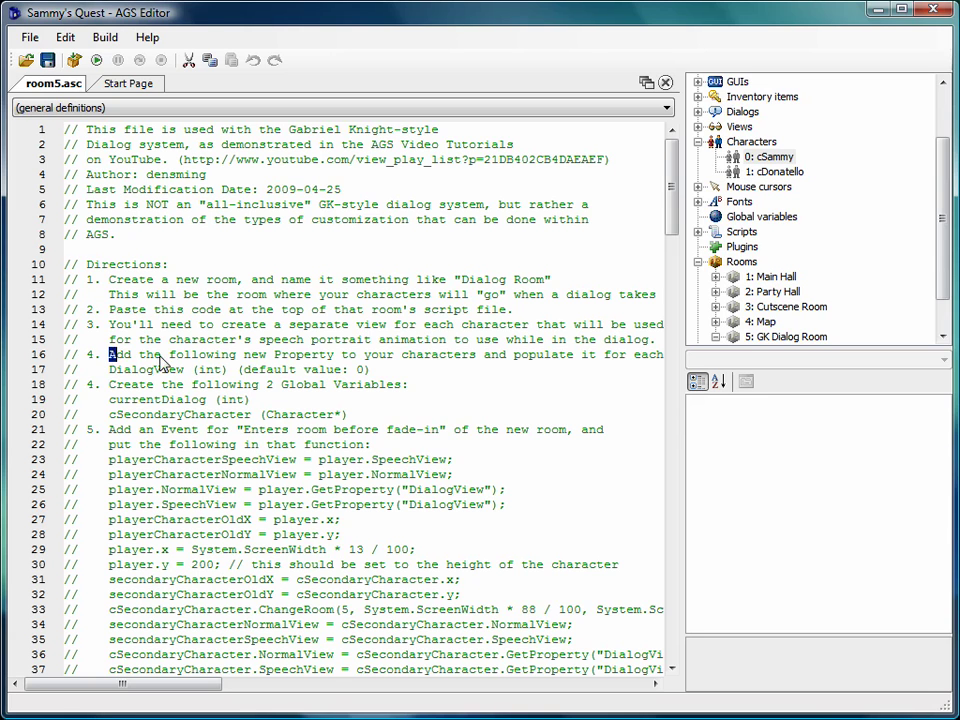
Read direction 4 in the room5.asc script comments about adding a new property to the characters.
drag(109, 355, 341, 355)
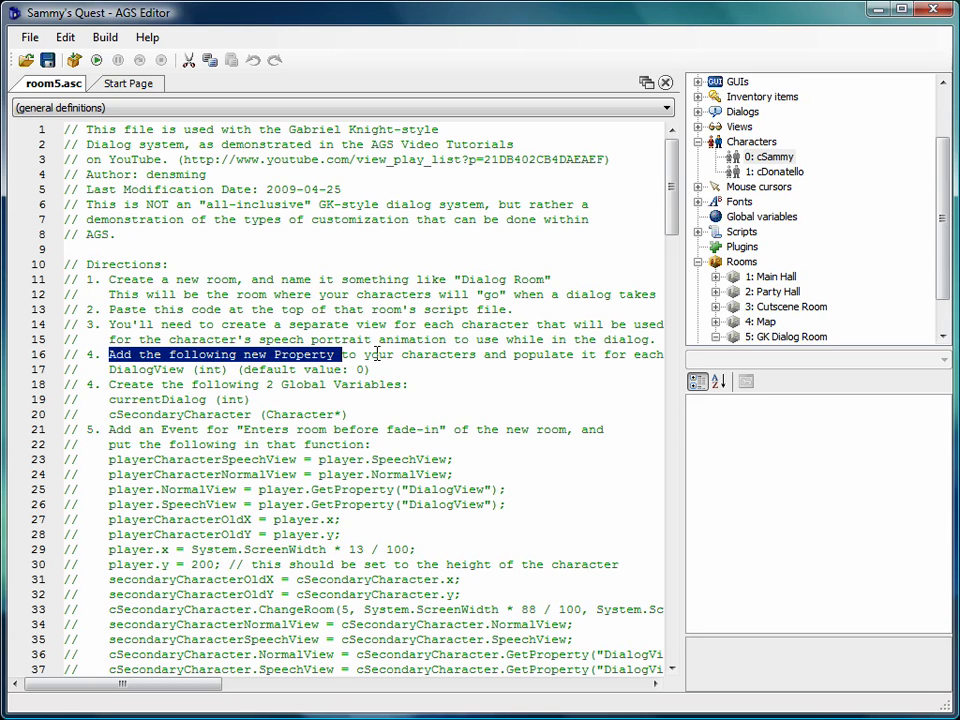
click(377, 355)
drag(85, 355, 96, 355)
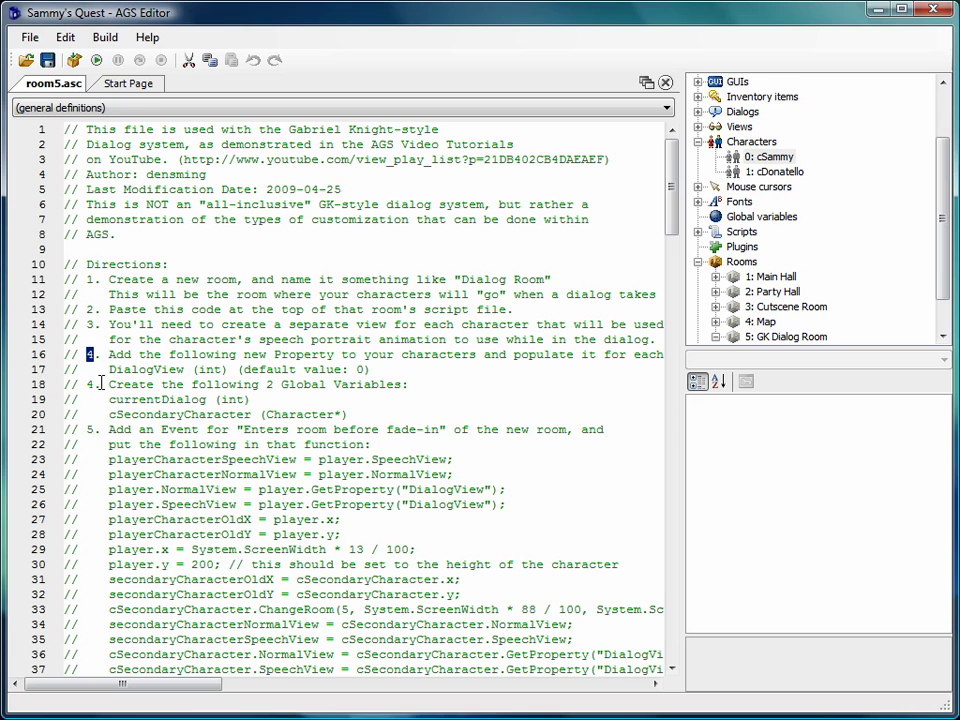
click(101, 356)
drag(107, 355, 351, 356)
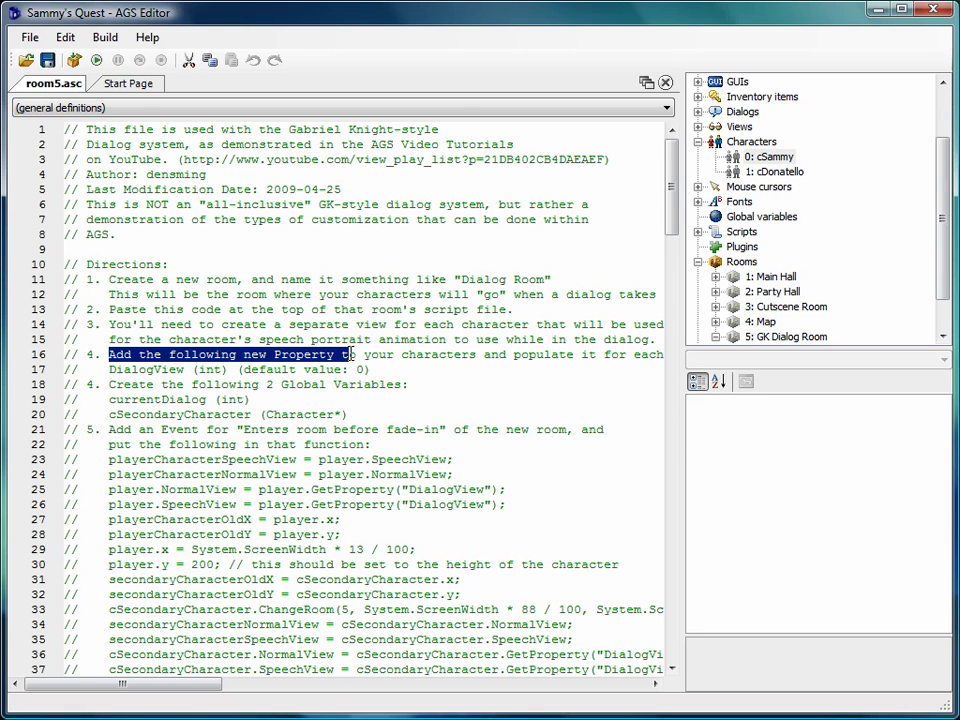
click(316, 429)
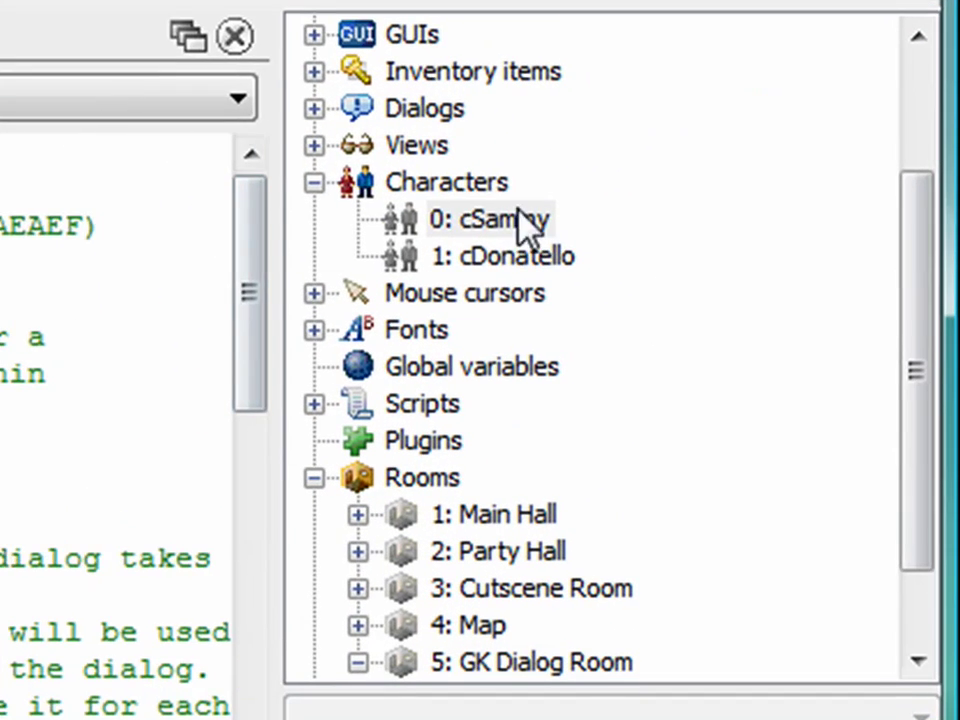
Open the cSammy character and review its built-in appearance, design and movement properties.
double_click(510, 222)
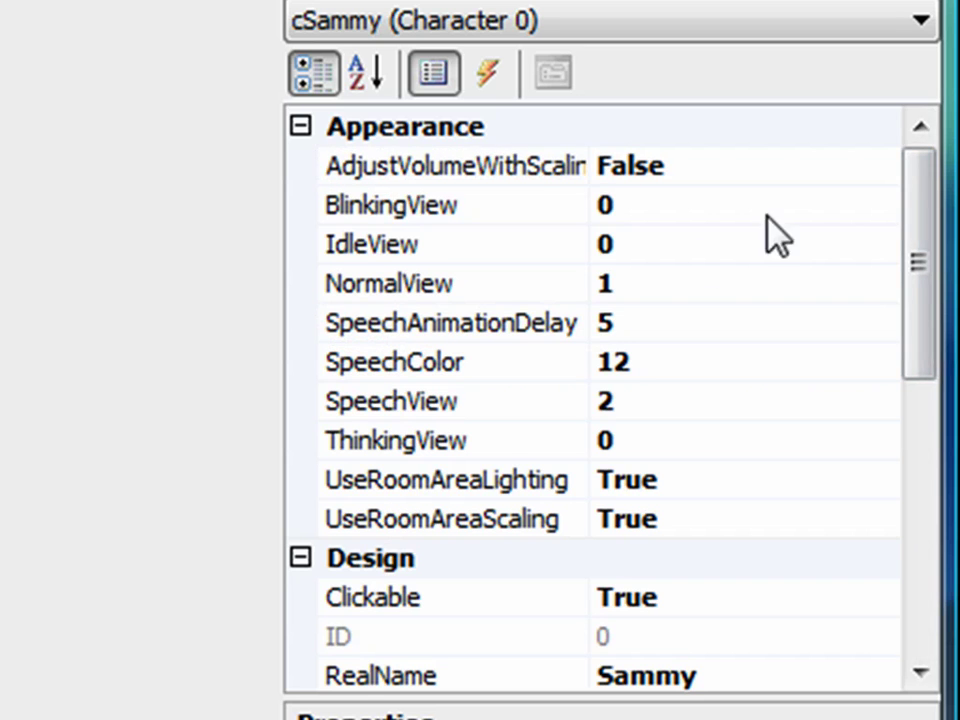
mouse_move(918, 197)
mouse_down()
mouse_move(921, 236)
mouse_move(922, 193)
mouse_up()
click(418, 363)
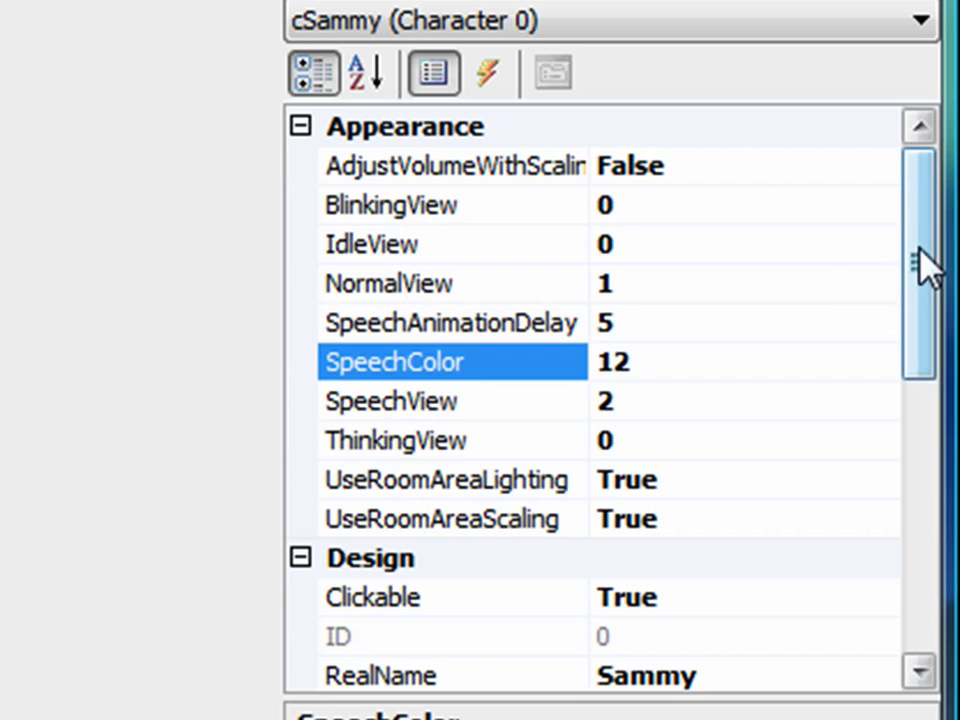
drag(926, 268, 917, 367)
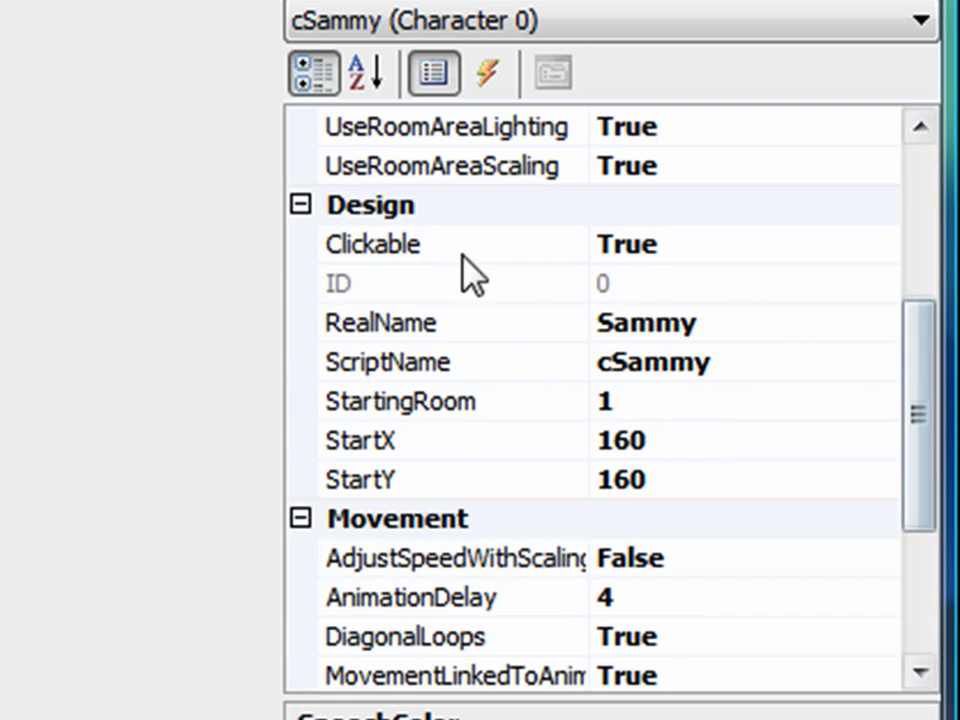
click(436, 246)
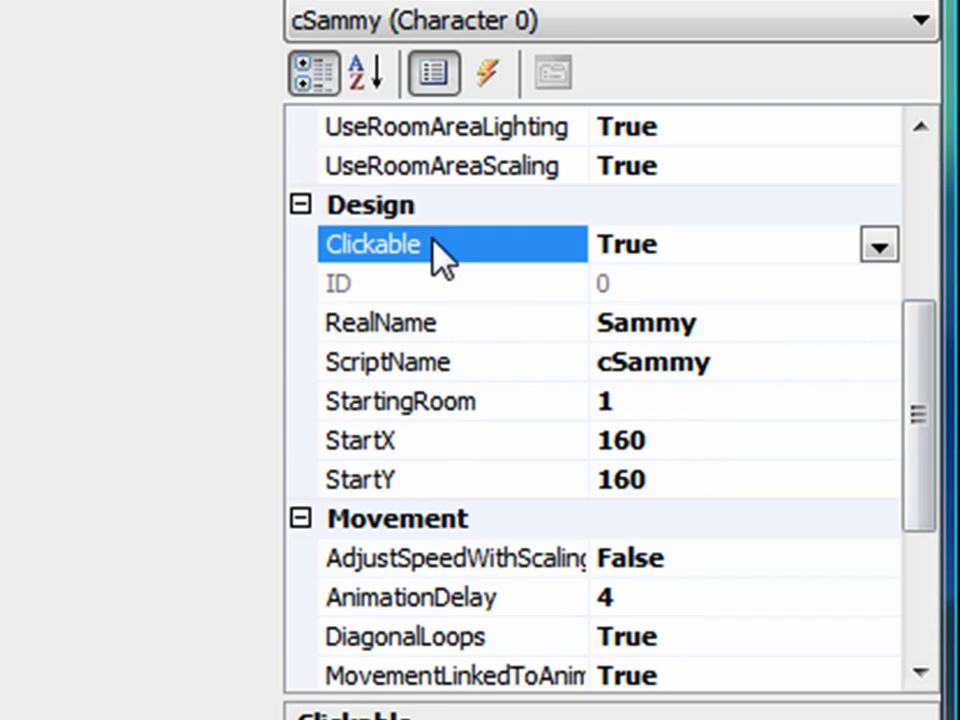
click(436, 332)
drag(940, 405, 926, 521)
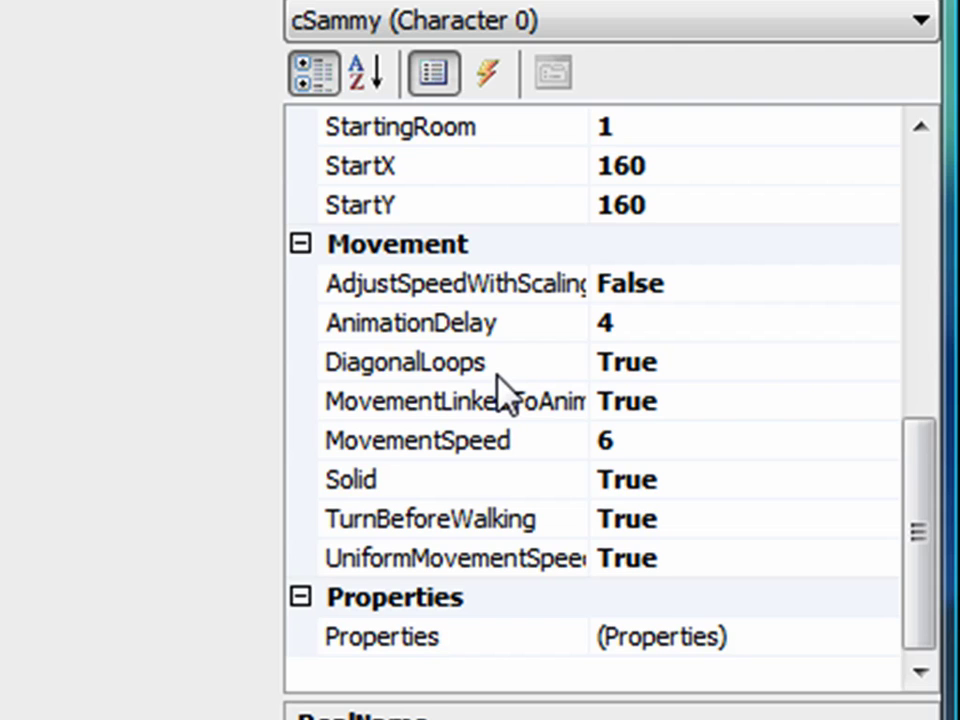
drag(928, 444, 932, 242)
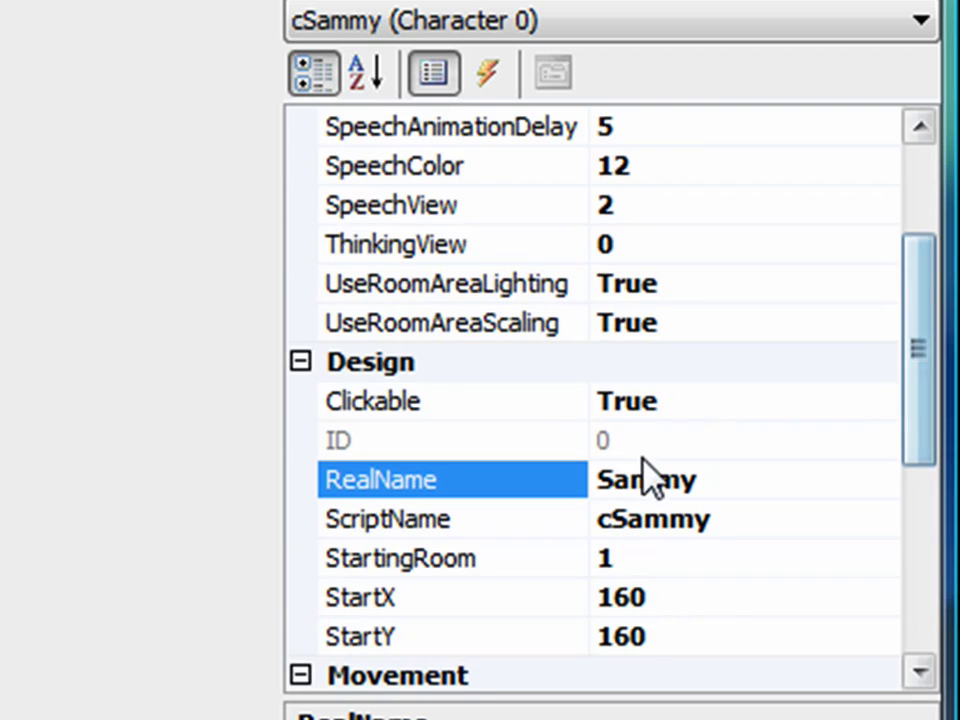
drag(926, 414, 918, 639)
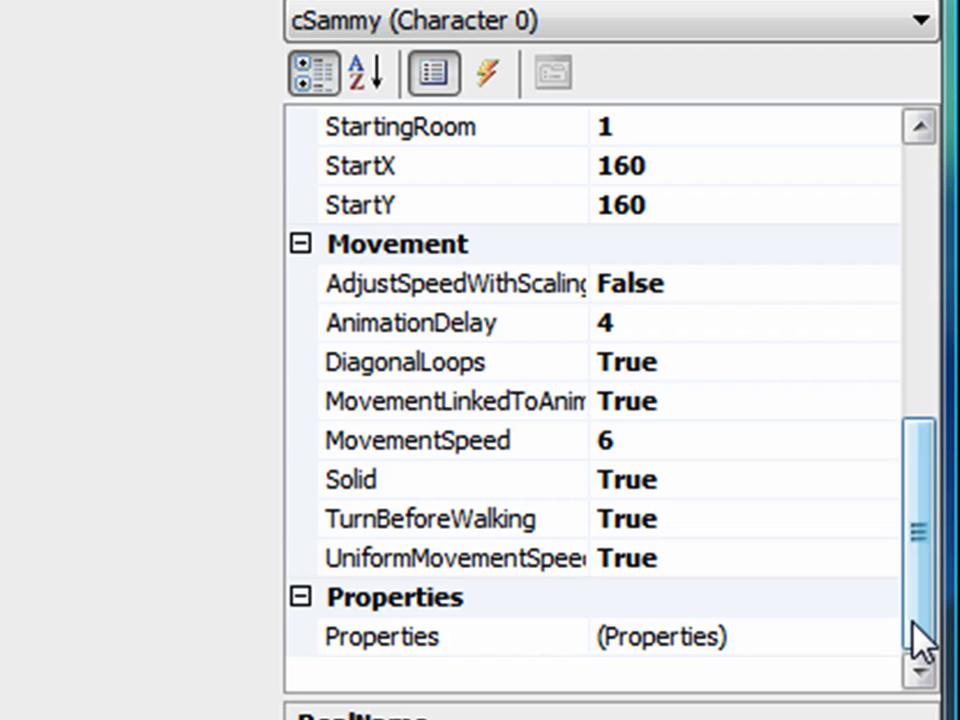
scroll(868, 439, up, 5)
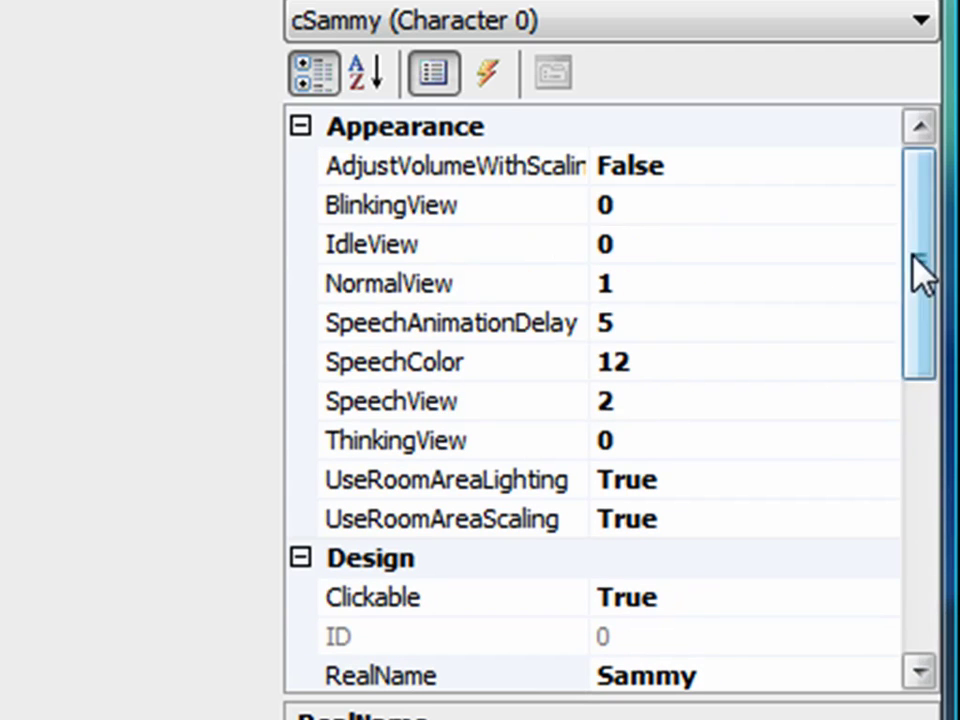
drag(915, 264, 914, 560)
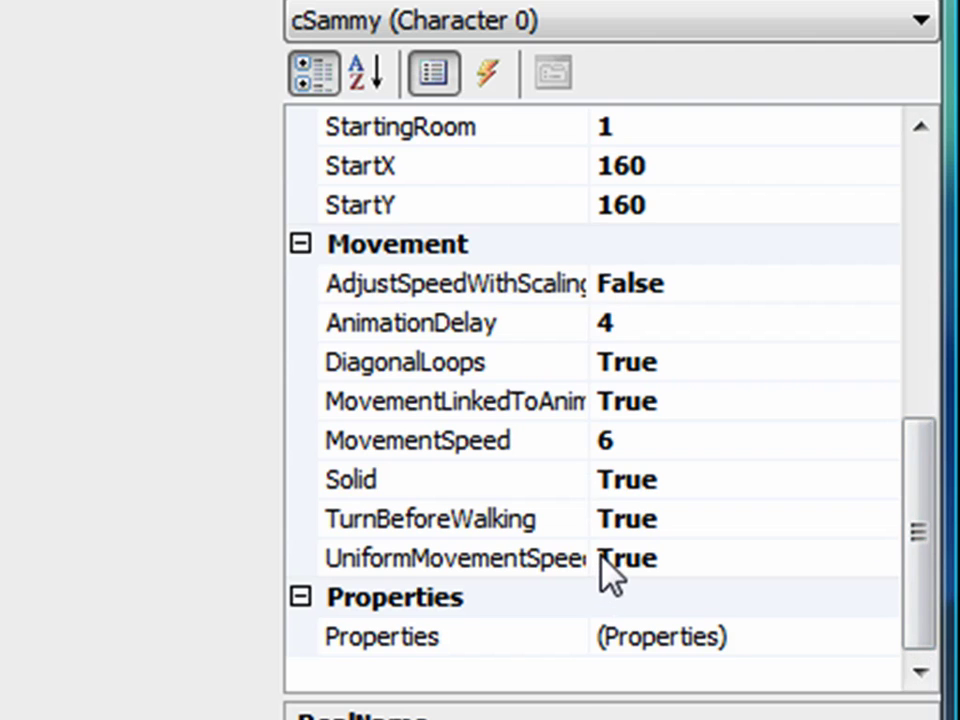
Open cSammy's custom properties and bring up the property schema for editing.
click(520, 638)
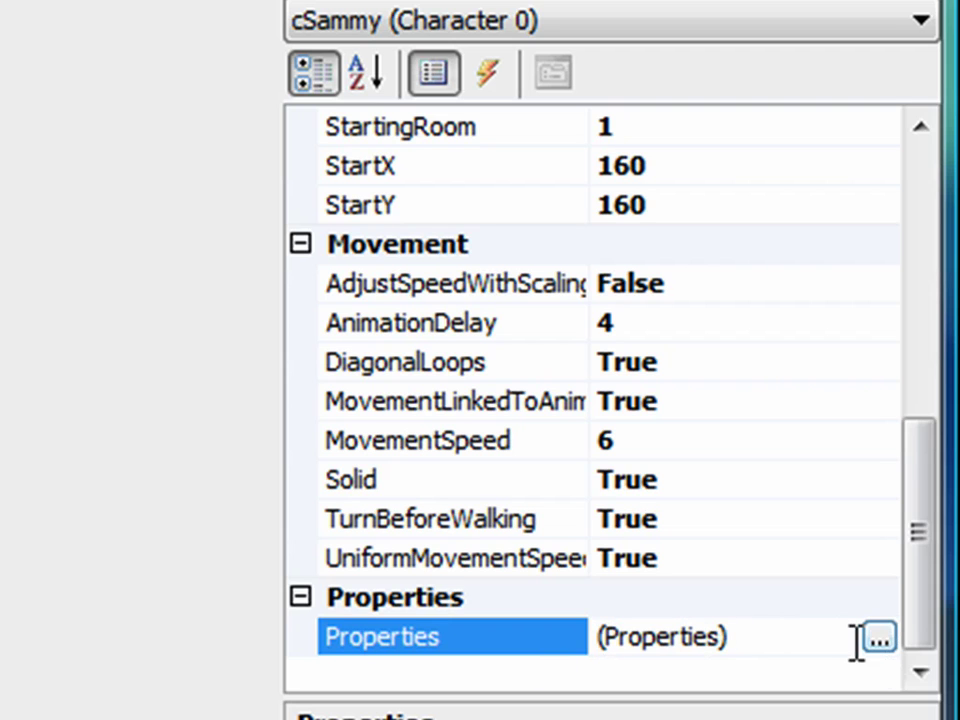
drag(731, 641, 583, 637)
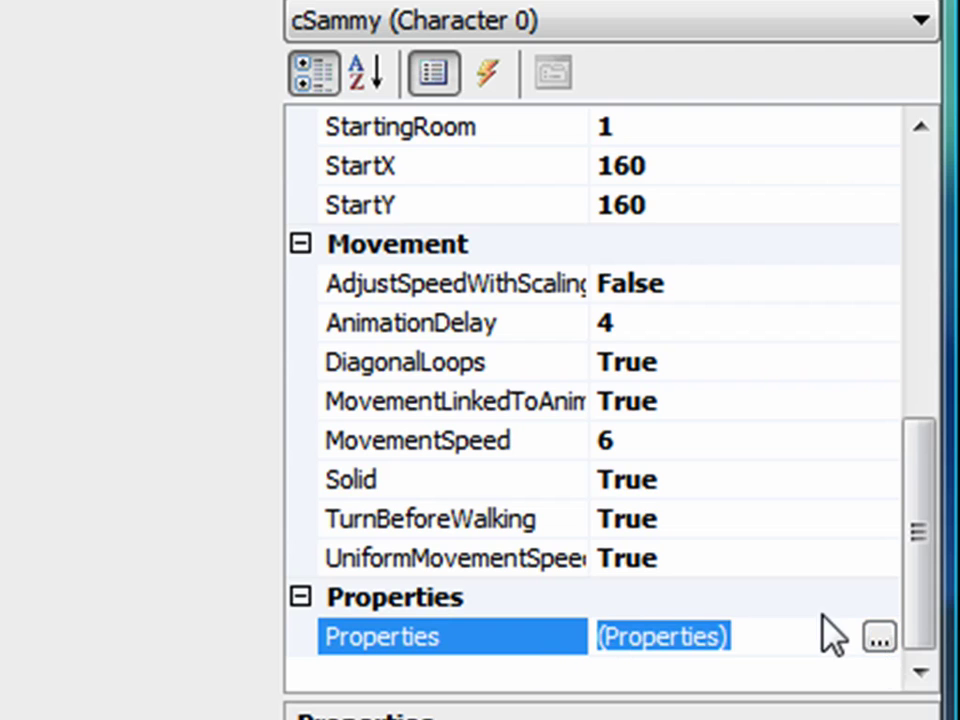
click(794, 634)
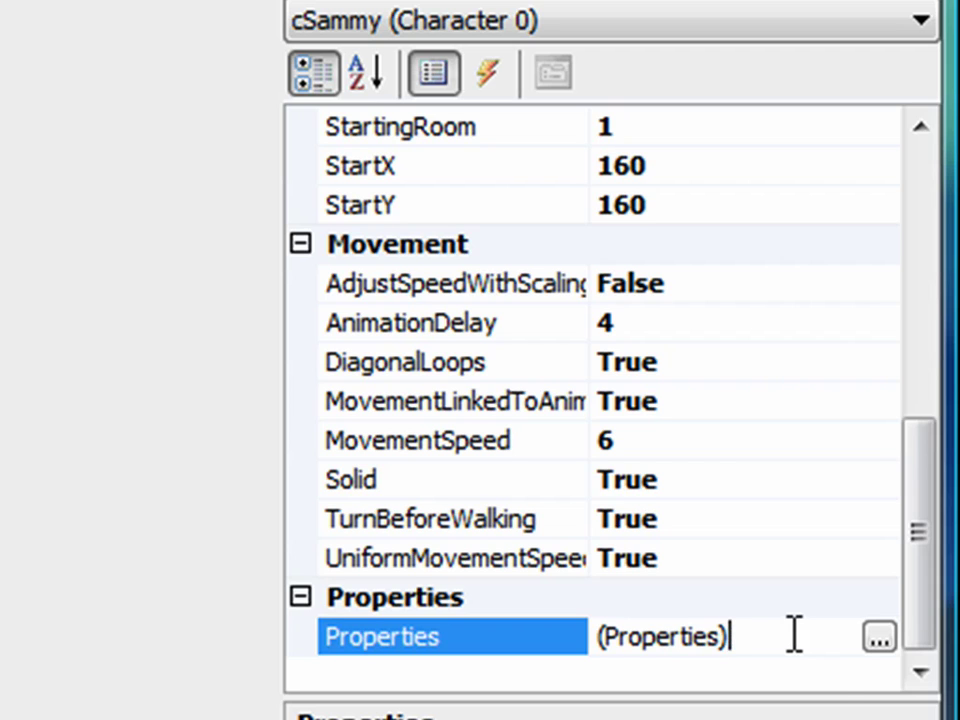
click(879, 640)
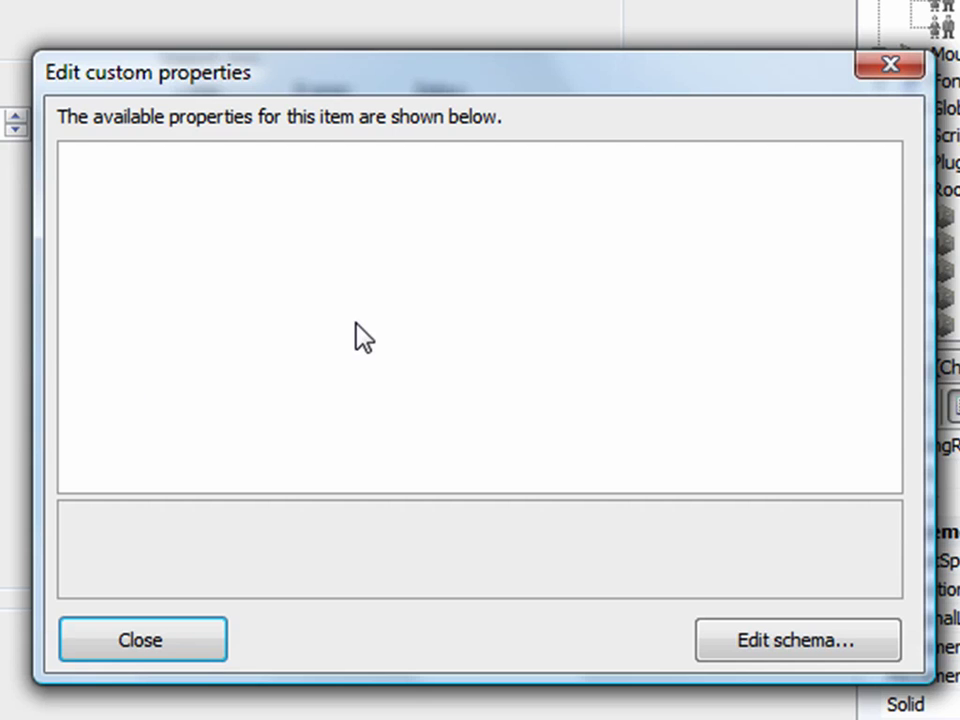
click(752, 648)
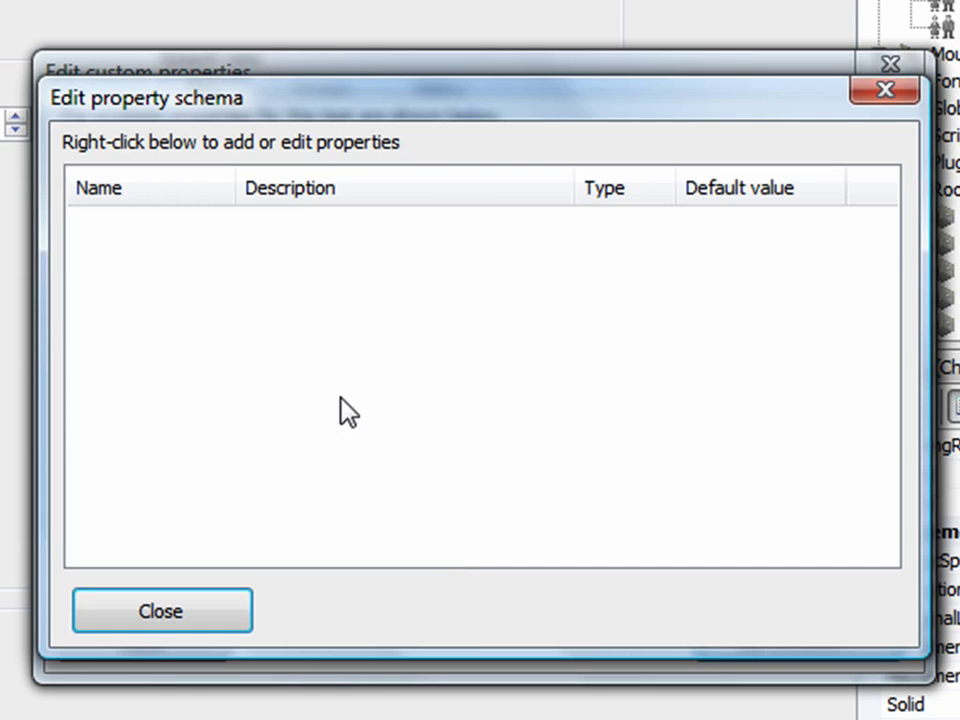
Add a schema property named Nickname with the description "The nickname of the character." and type Text.
right_click(250, 295)
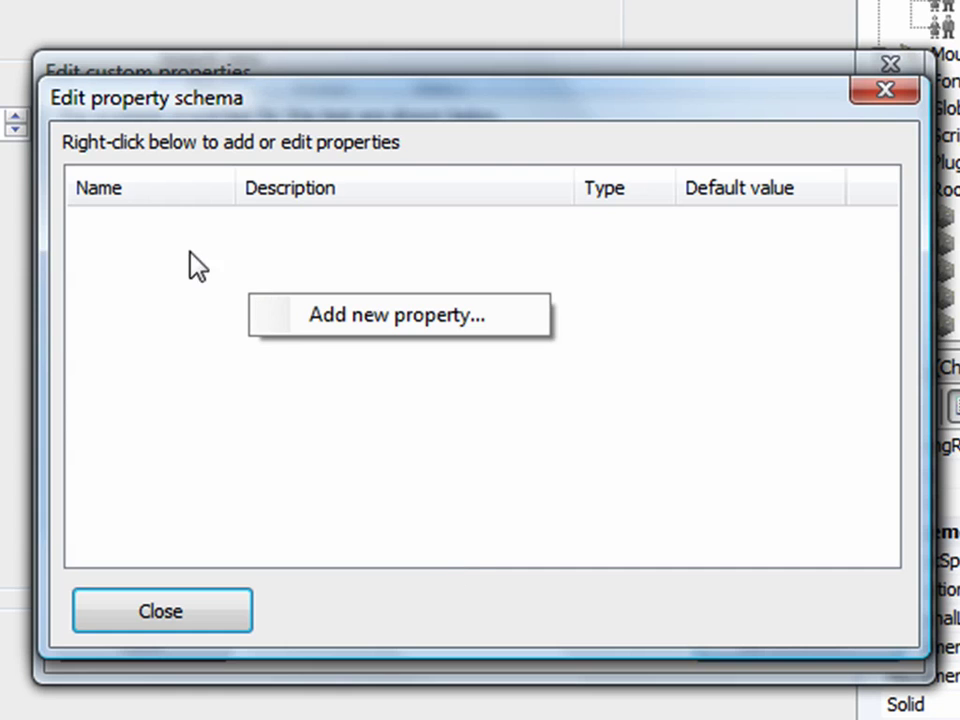
click(305, 316)
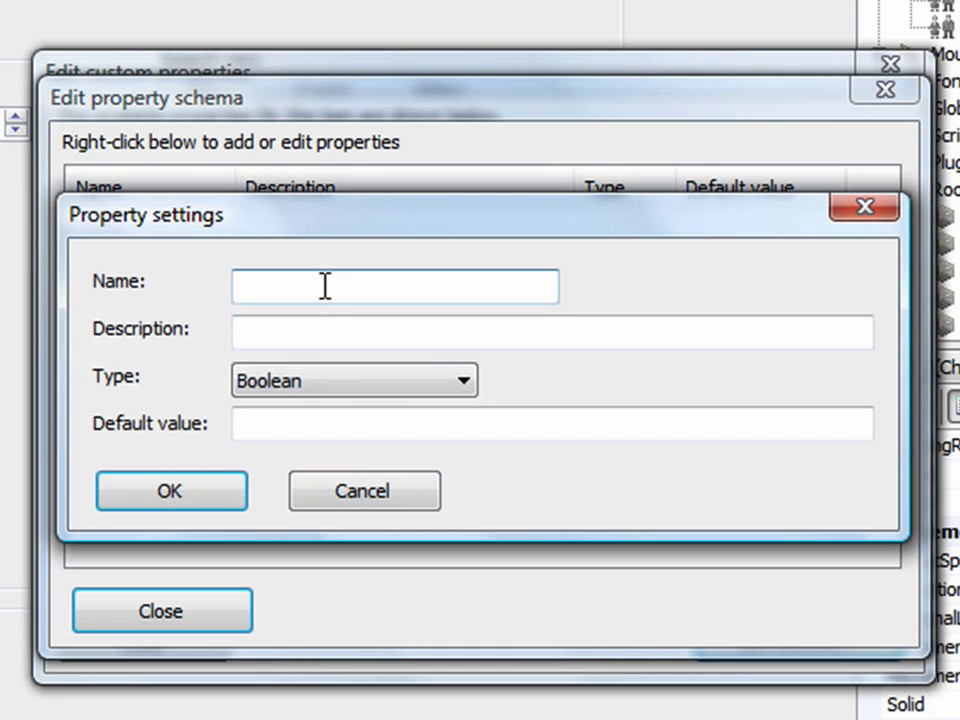
text(Nickname)
click(296, 329)
text(The )
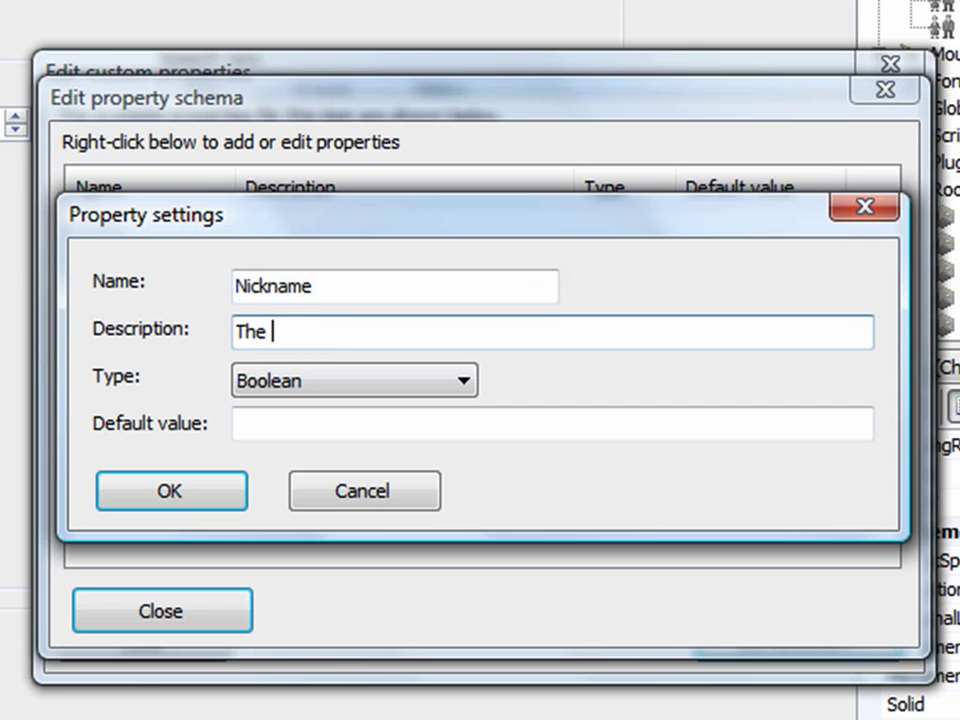
text(nickname of the character.)
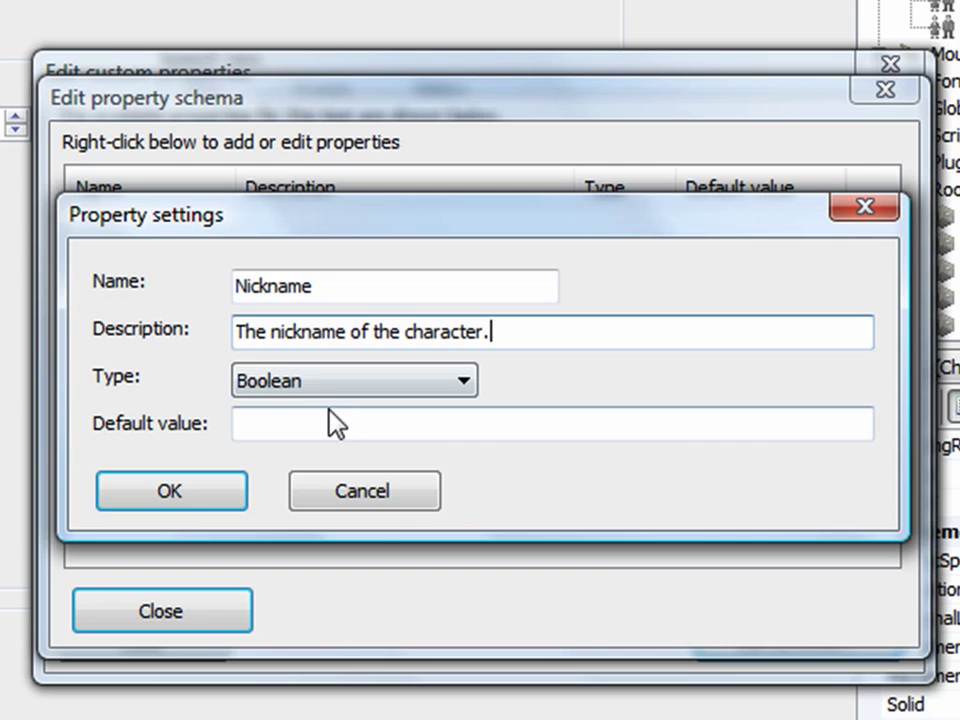
click(322, 382)
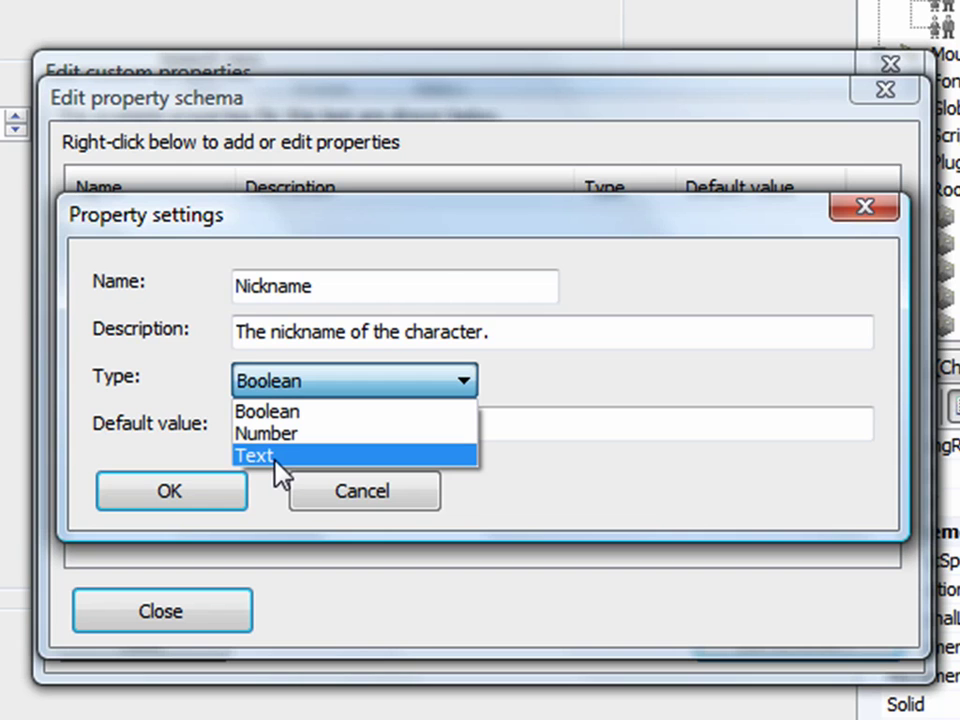
click(276, 458)
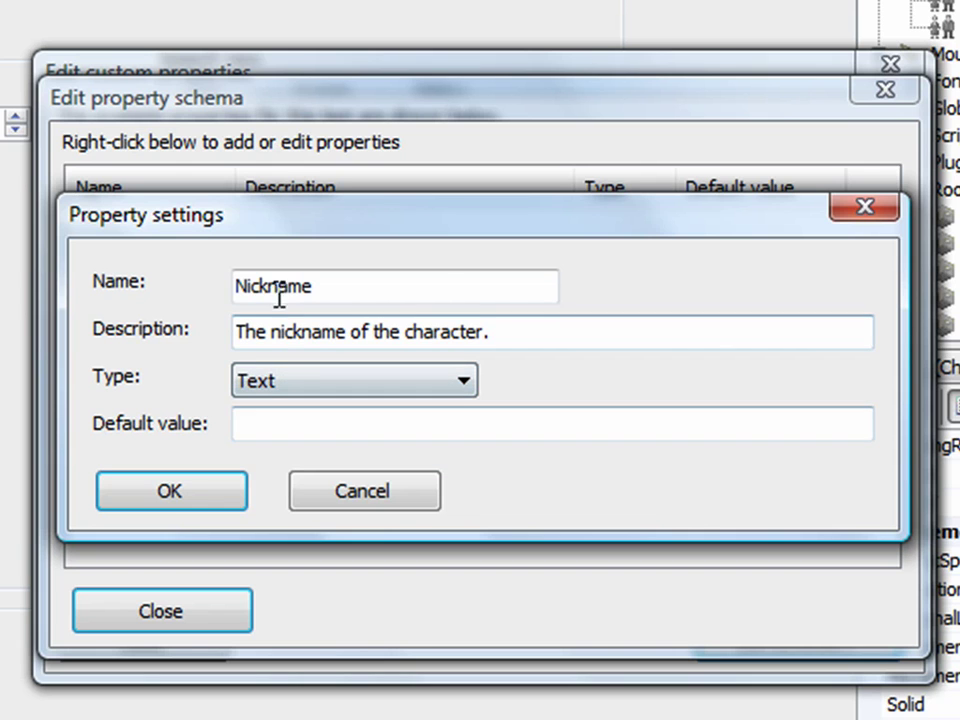
Set the Nickname property's default value to None, accept the property and close the schema.
click(276, 424)
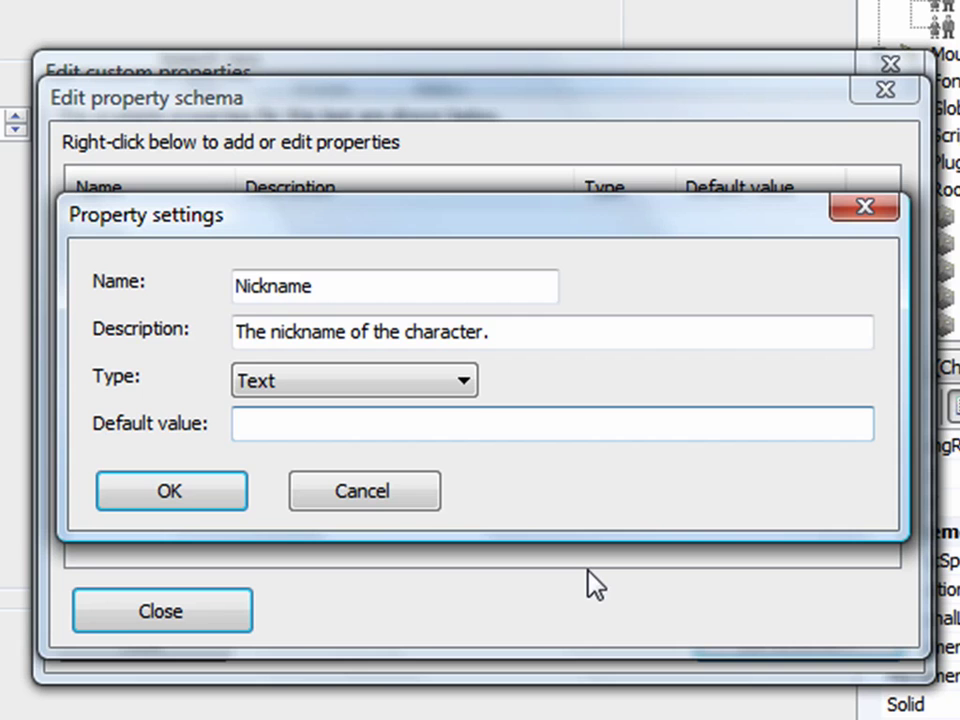
text(Non n)
key(BackSpace)
key(BackSpace)
key(BackSpace)
text(ne)
drag(285, 423, 234, 424)
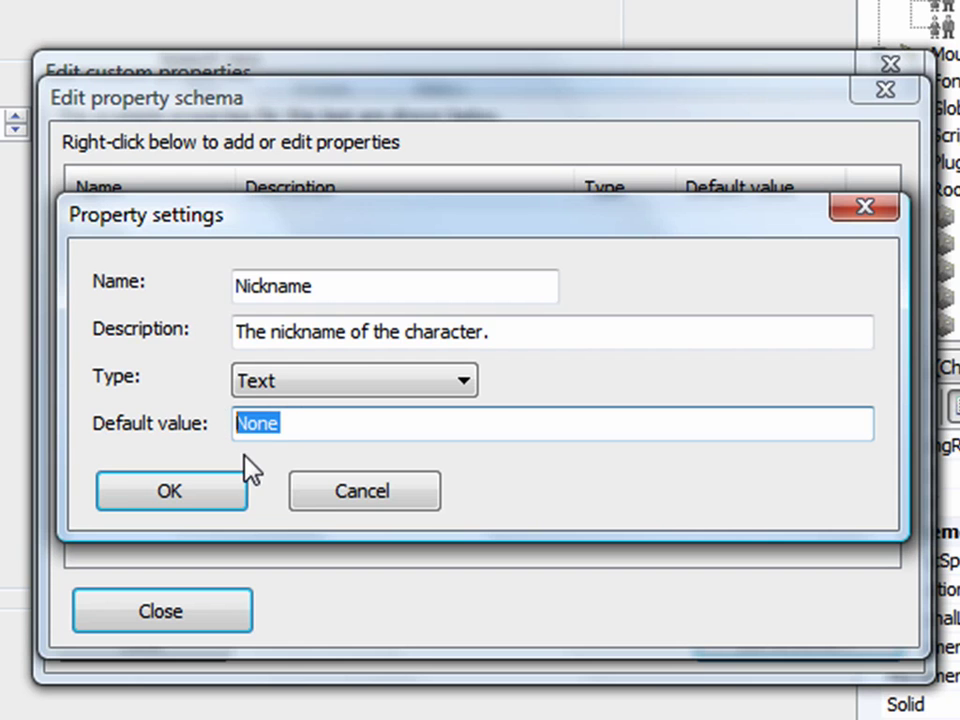
click(175, 491)
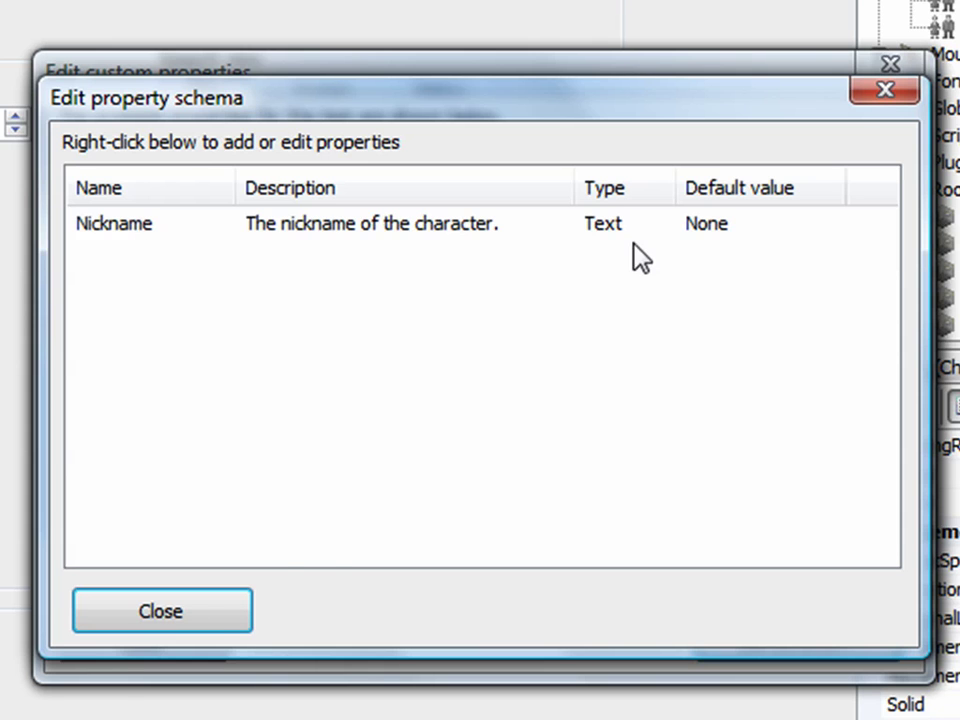
click(222, 615)
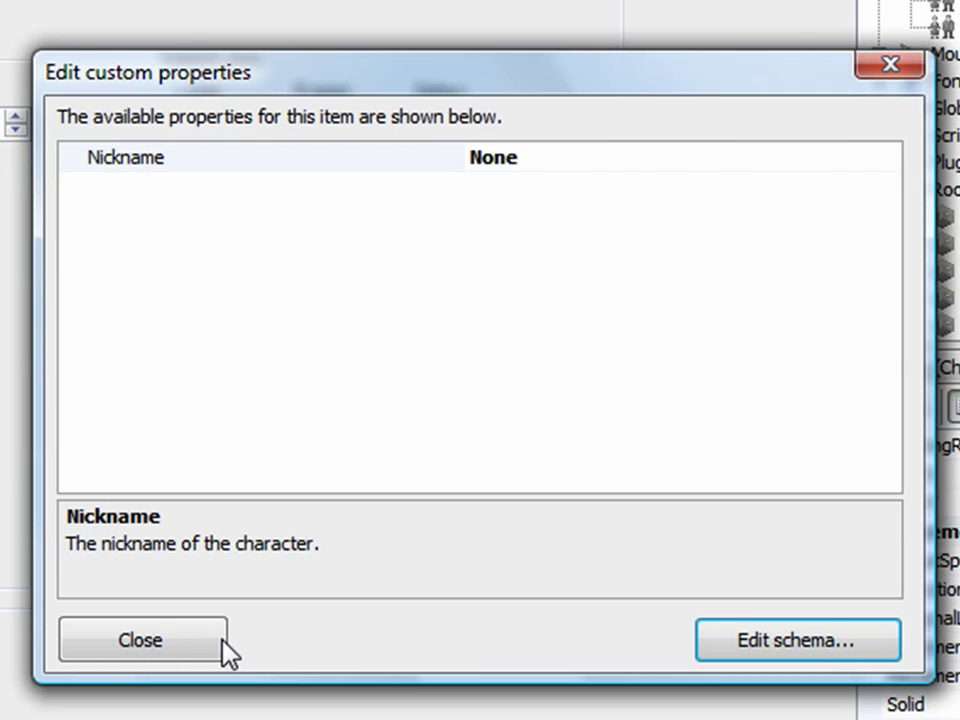
Set cSammy's Nickname to Sam and close the custom properties.
click(160, 160)
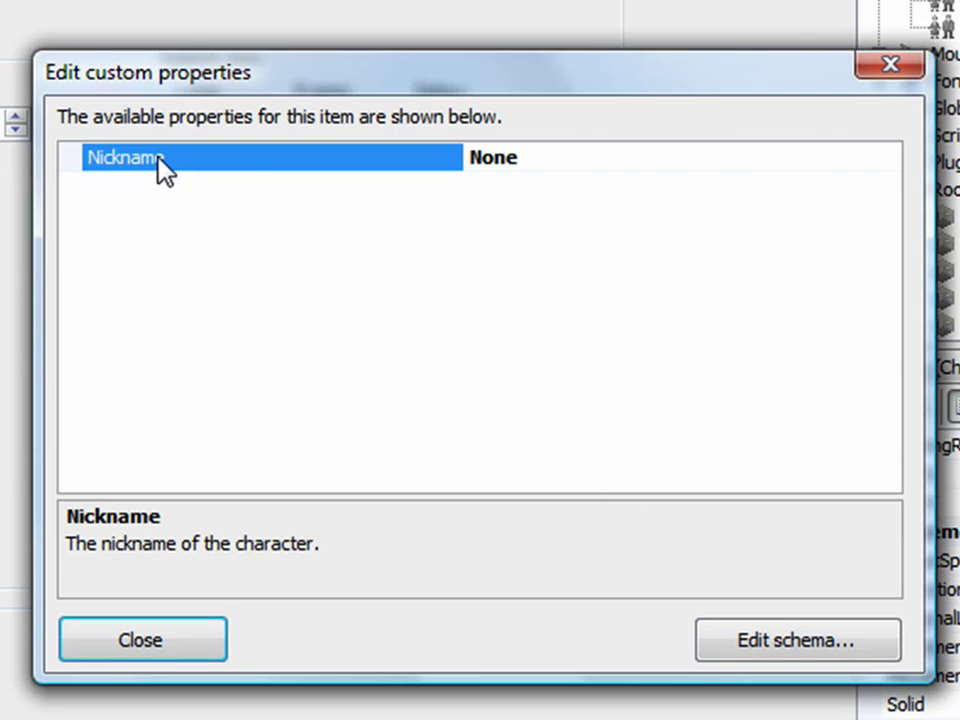
double_click(496, 158)
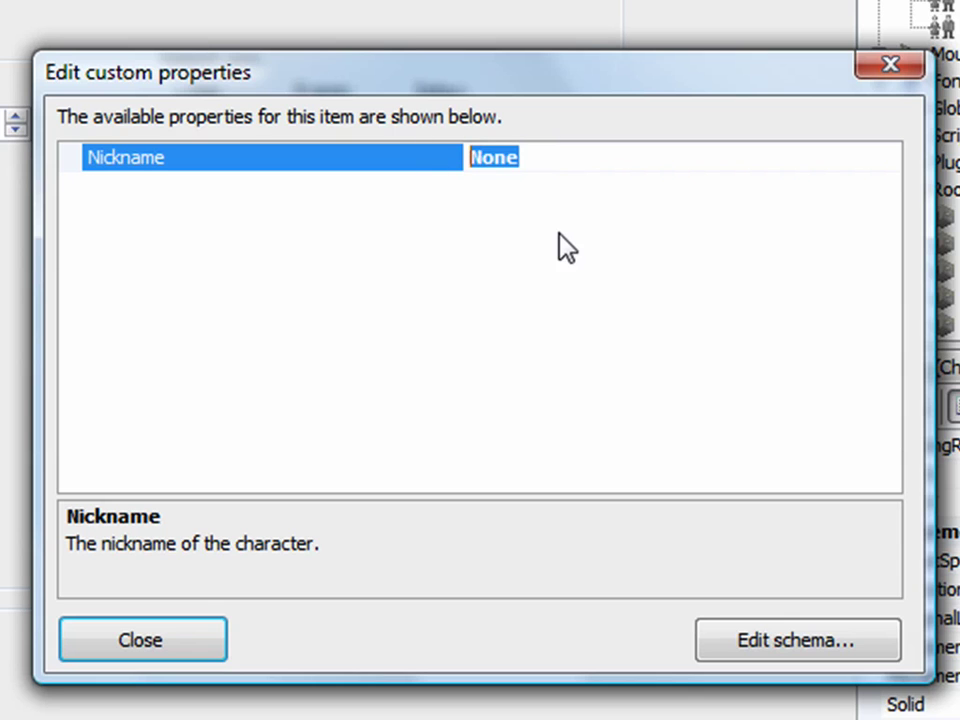
text(Sam)
click(181, 649)
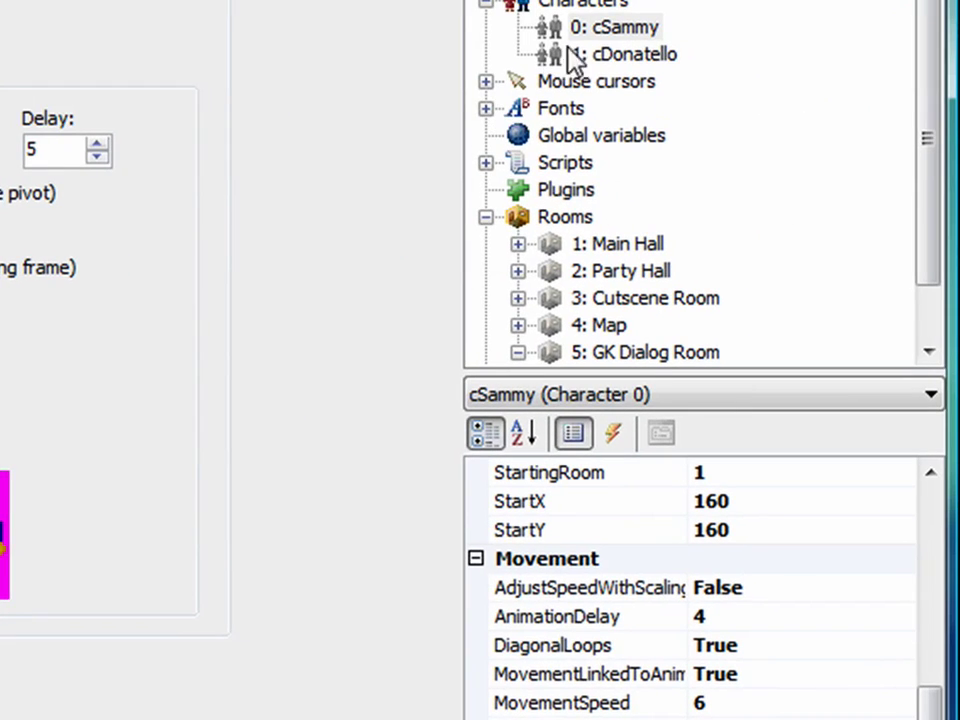
Set cDonatello's Nickname custom property to Donny and close the custom properties.
click(606, 56)
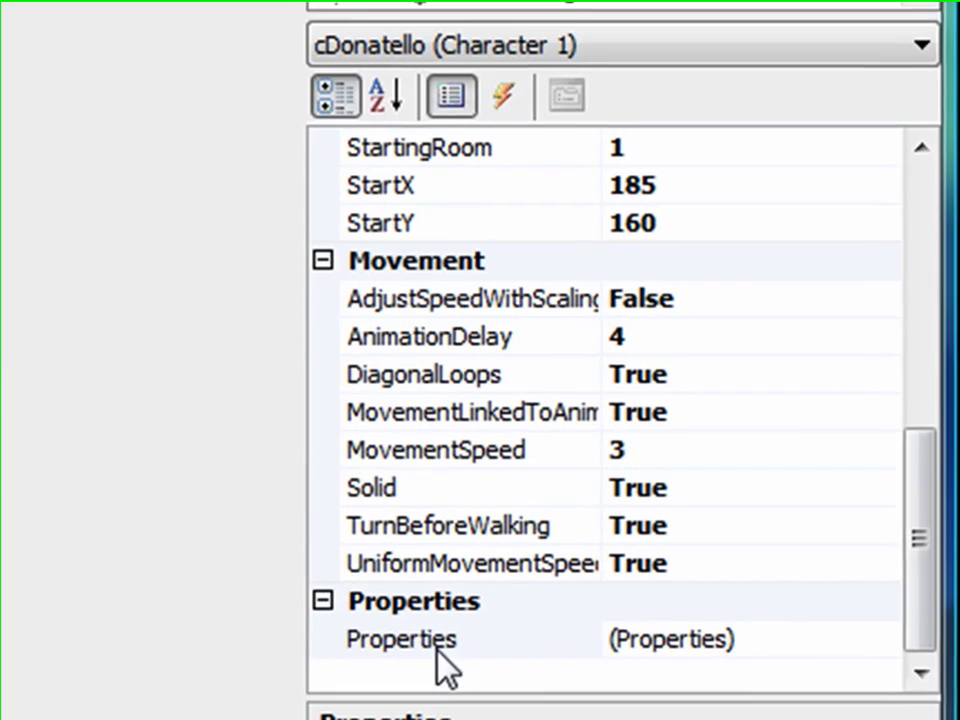
click(437, 645)
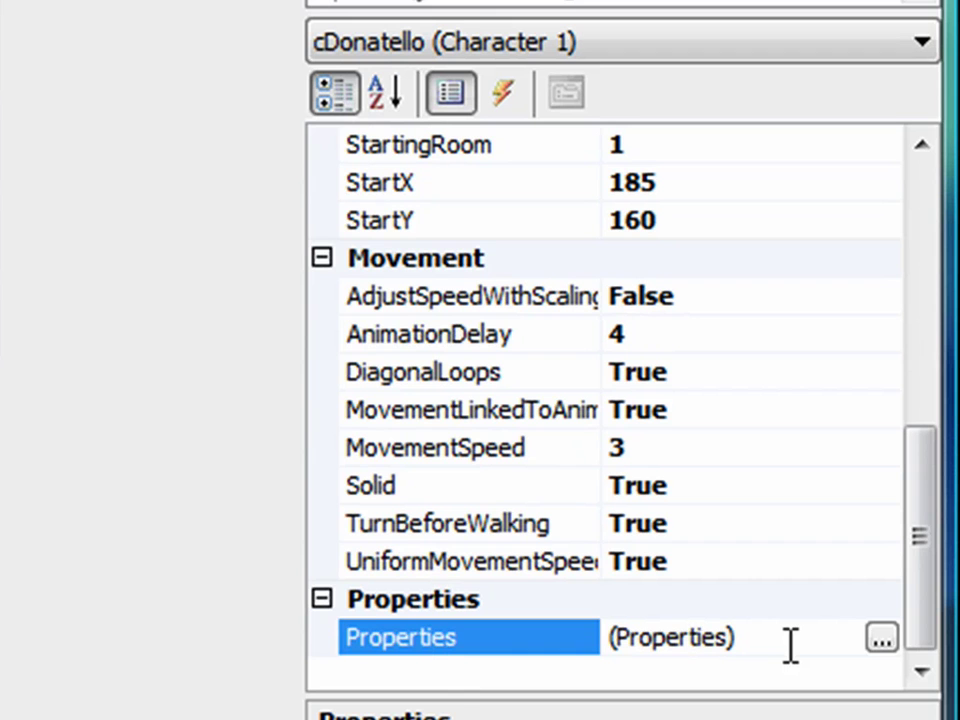
click(881, 641)
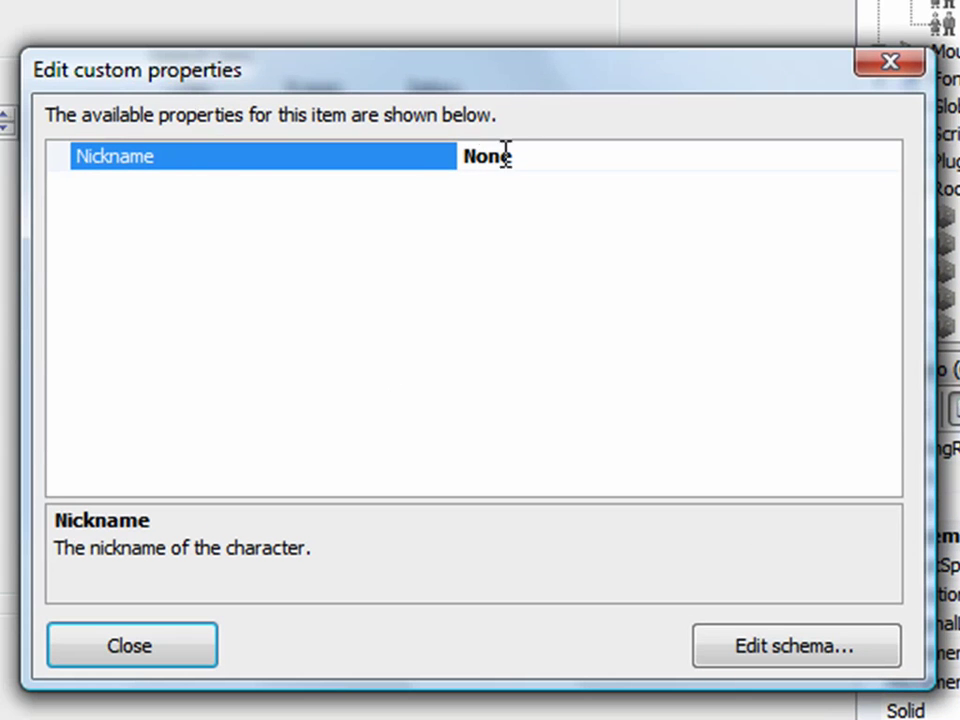
drag(542, 163, 318, 178)
text(Donn)
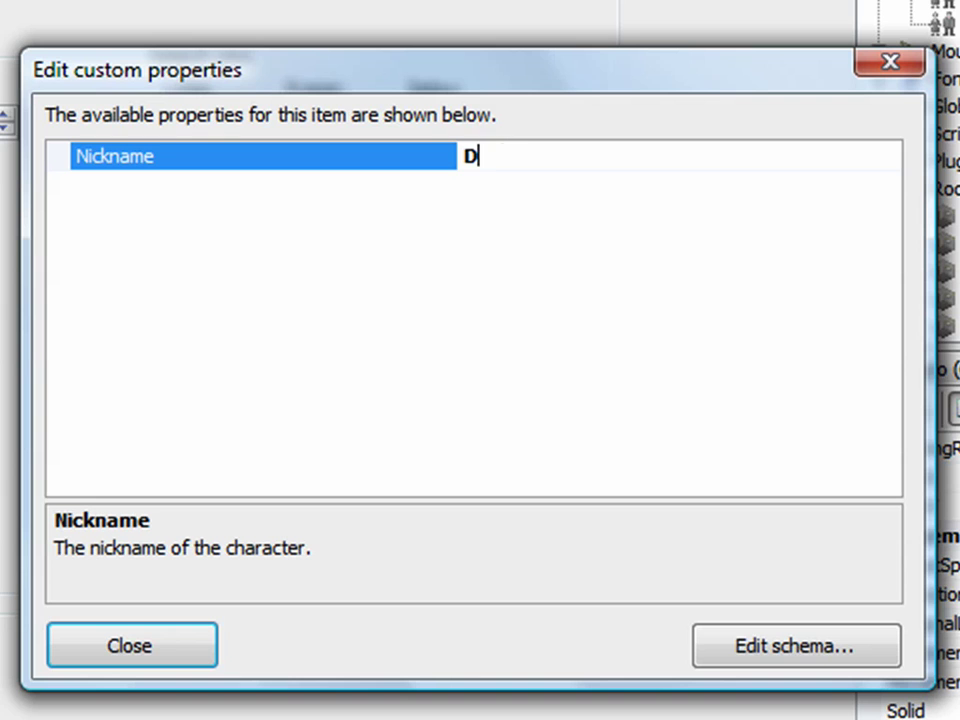
text(y)
click(118, 645)
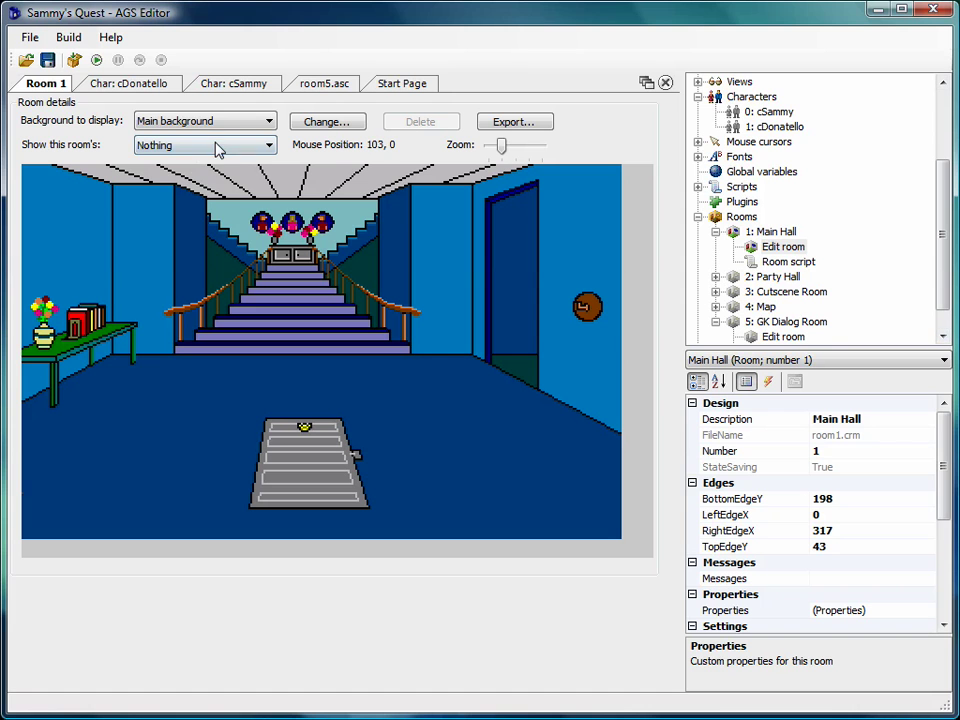
Show the Main Hall's objects, inspect the closed door's custom properties, and close the room without saving.
click(216, 147)
click(210, 187)
click(527, 318)
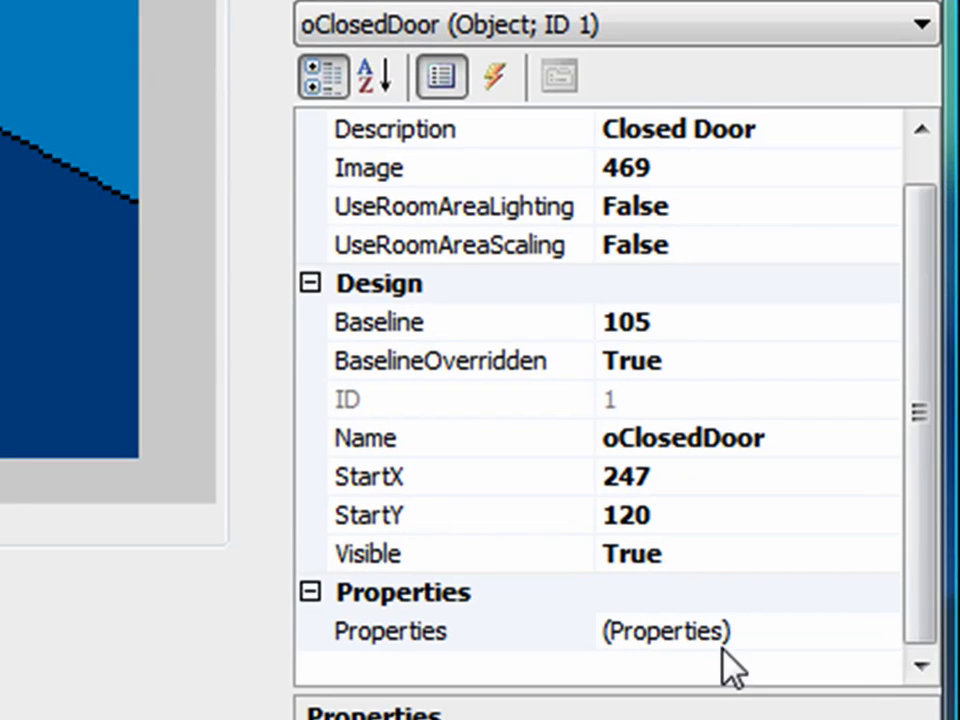
click(857, 629)
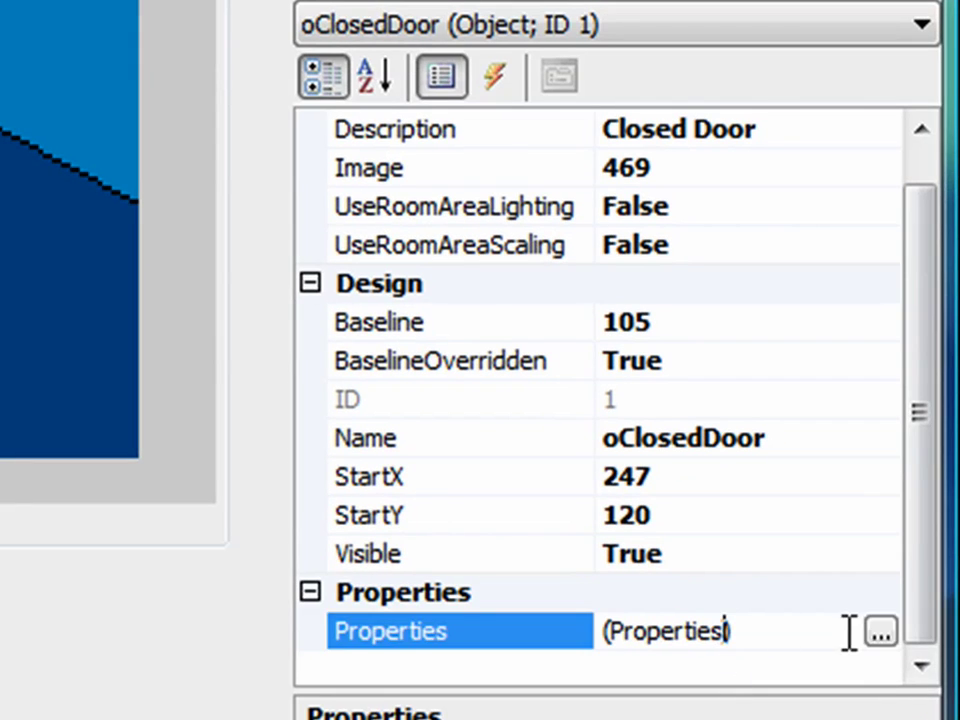
click(885, 628)
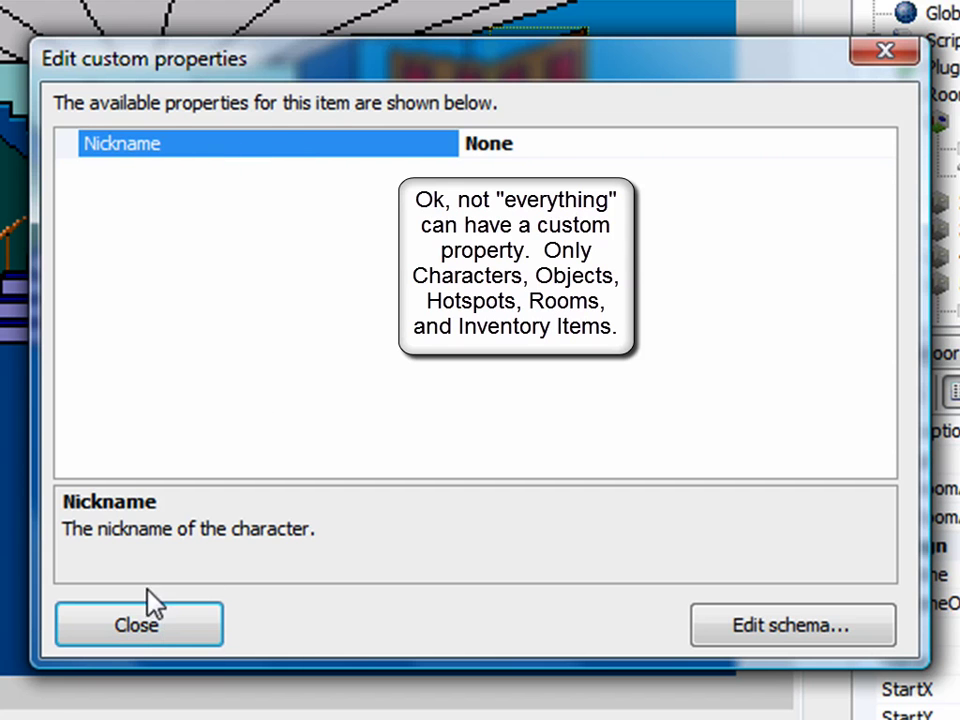
click(144, 630)
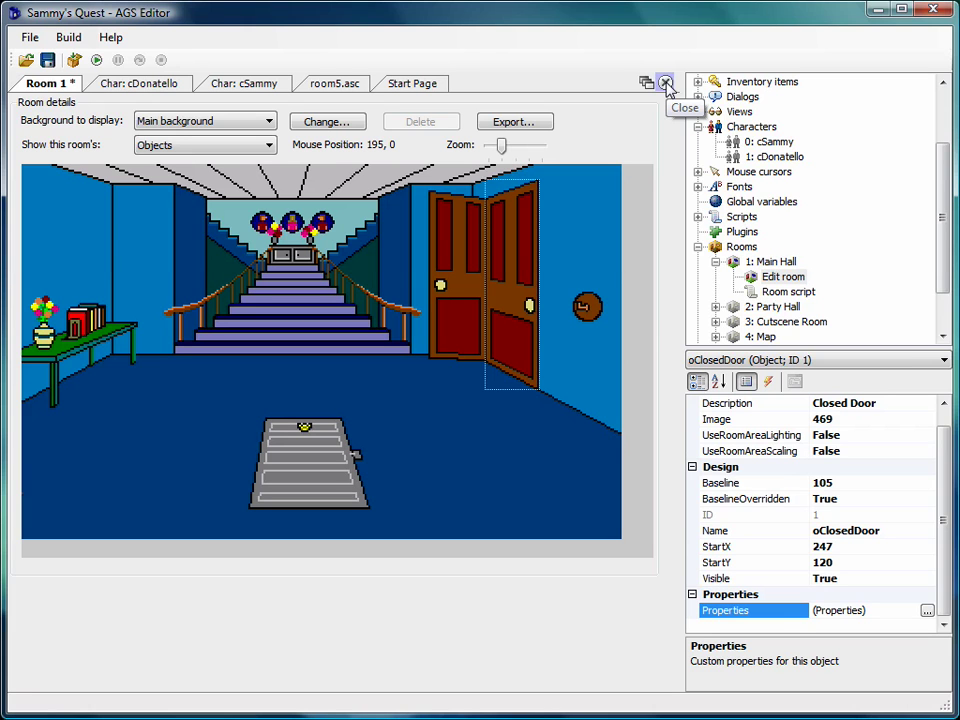
click(666, 83)
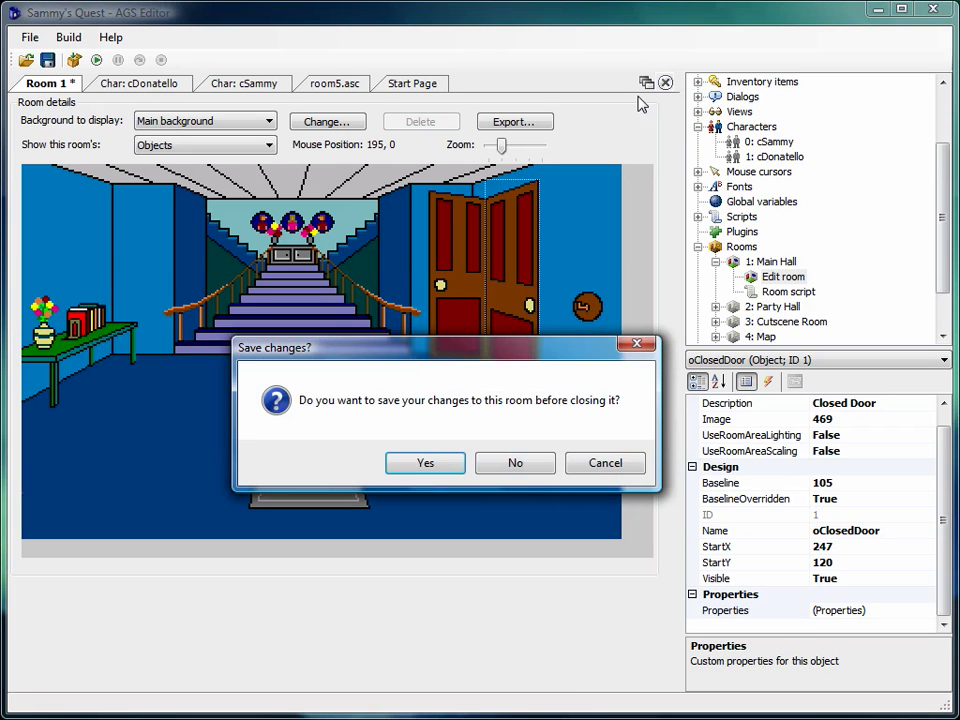
click(524, 466)
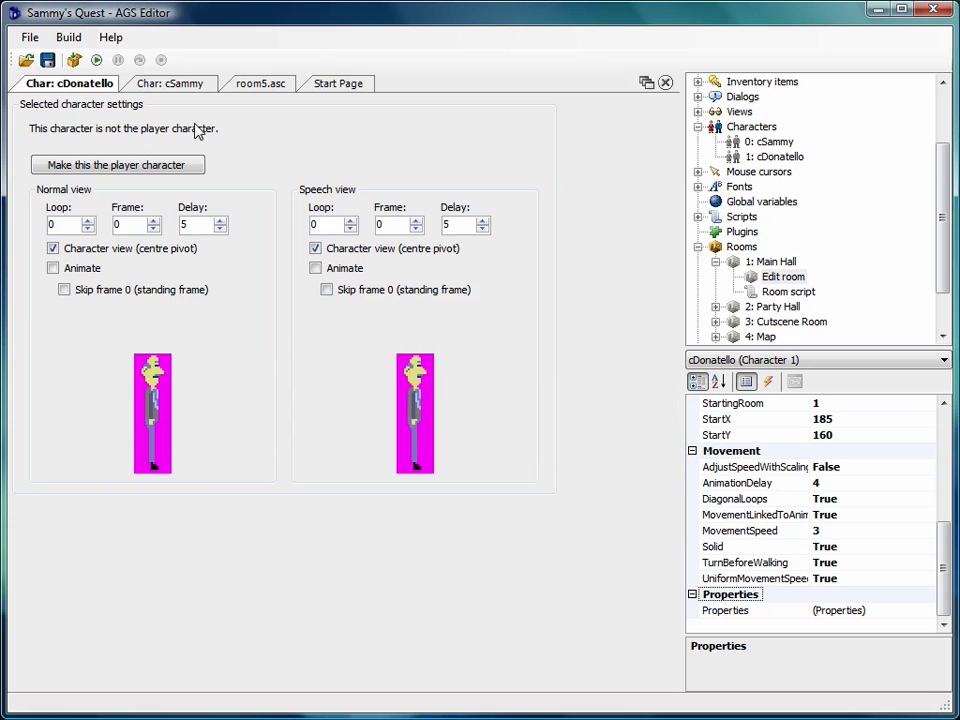
Read the room5.asc direction about adding a DialogView property to the characters, including its type and default value.
click(168, 84)
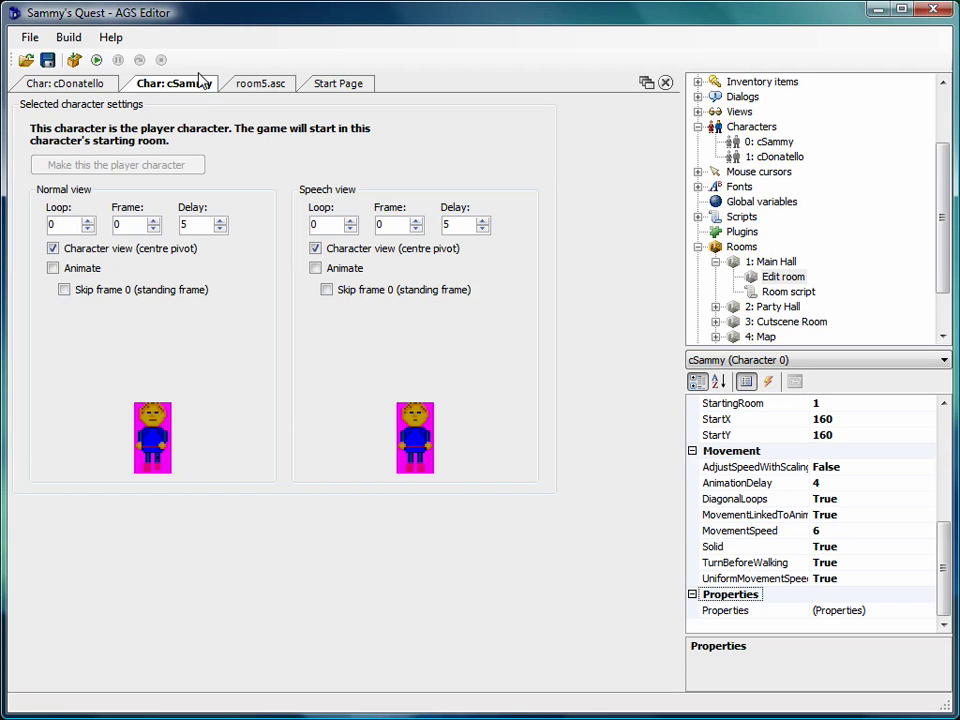
click(262, 86)
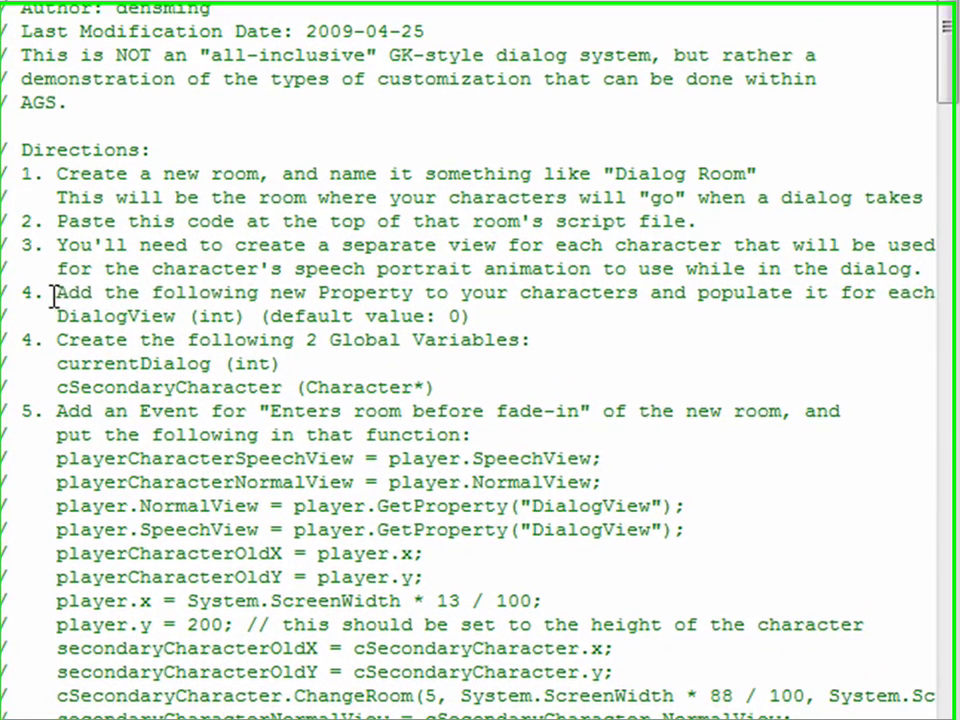
drag(54, 298, 377, 300)
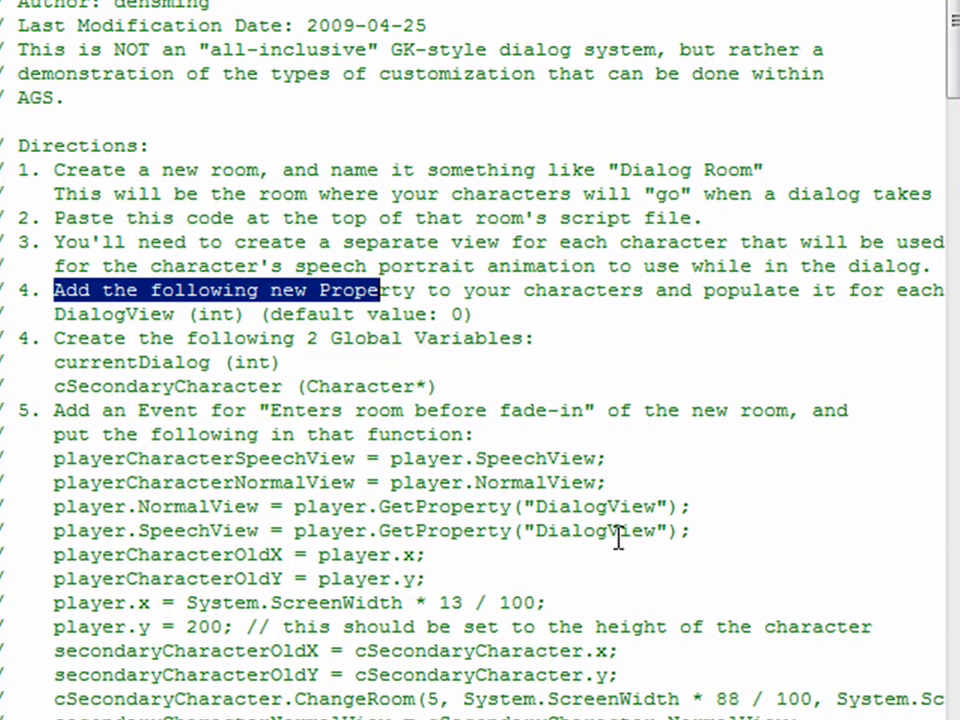
click(312, 388)
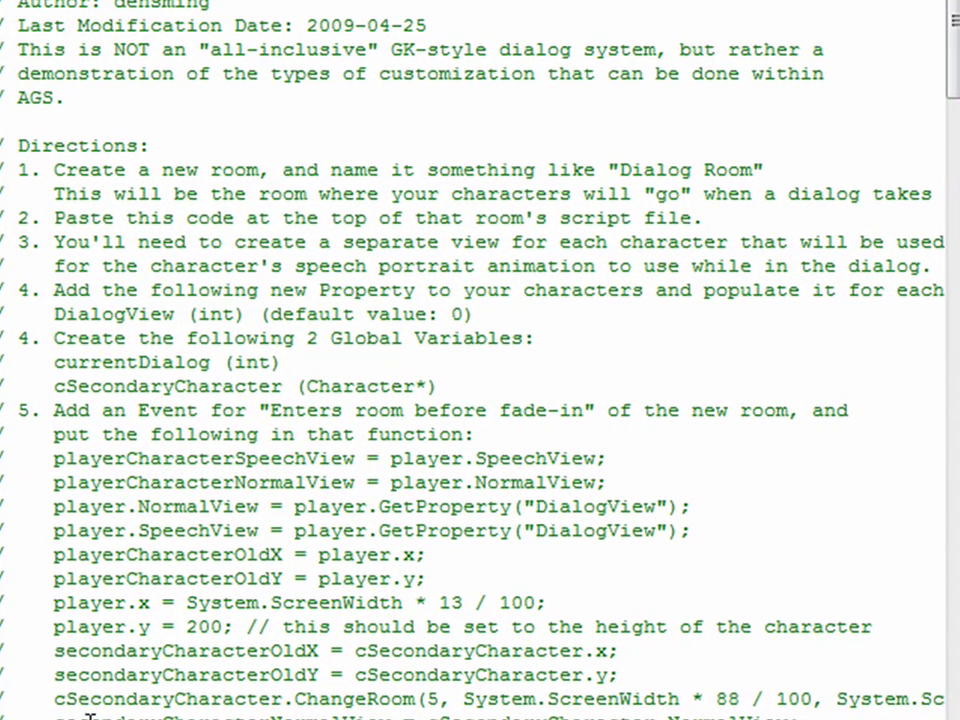
scroll(289, 290, right, 3)
scroll(470, 360, right, 5)
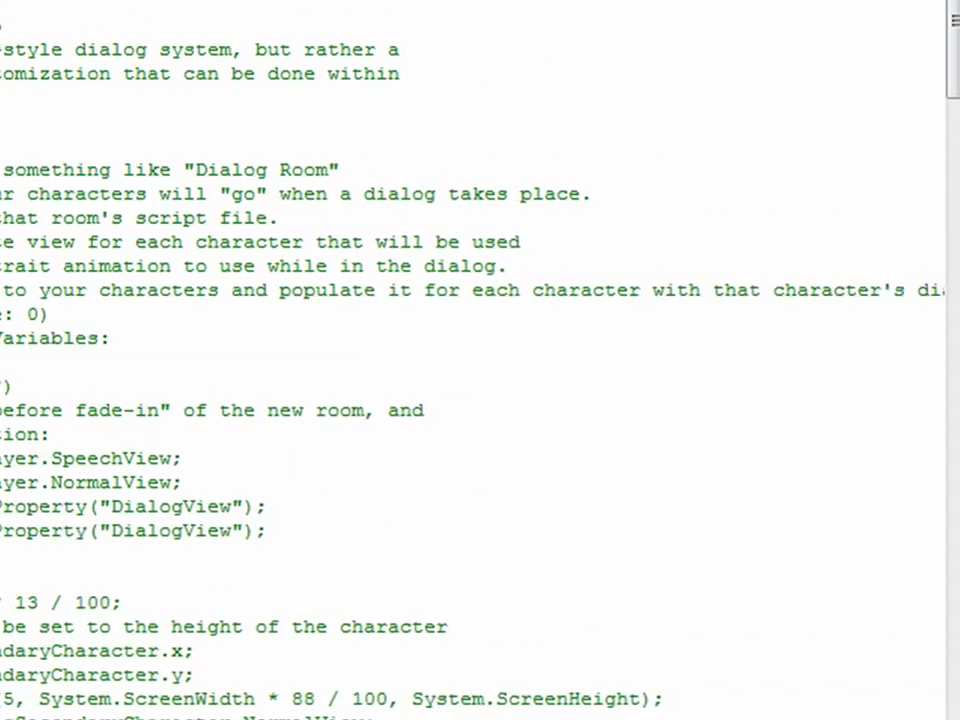
scroll(470, 360, right, 2)
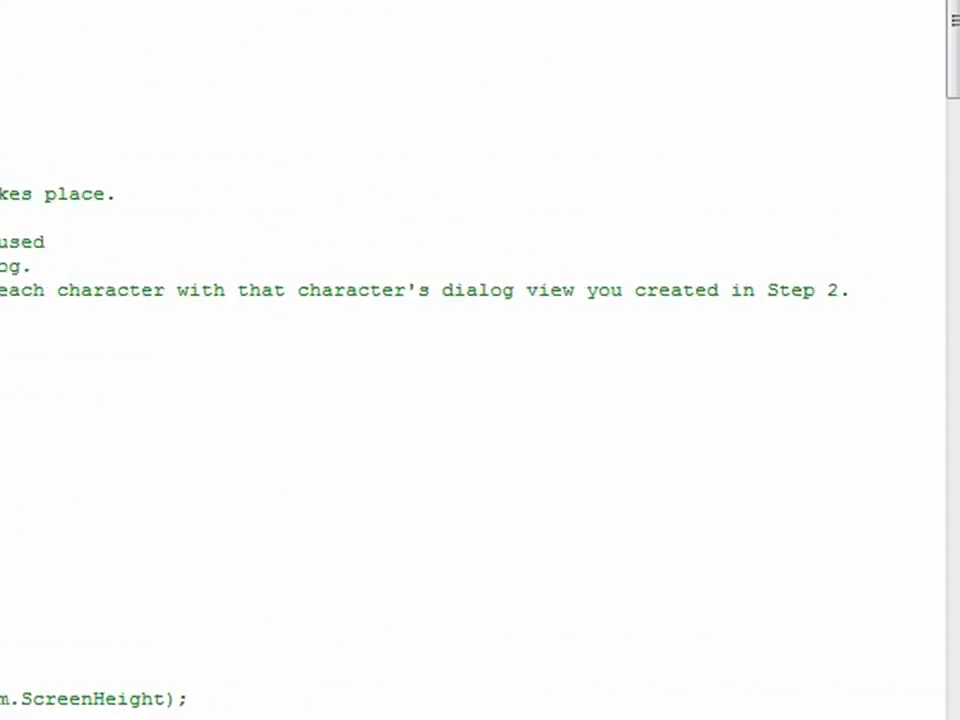
scroll(470, 360, left, 8)
scroll(230, 290, left, 3)
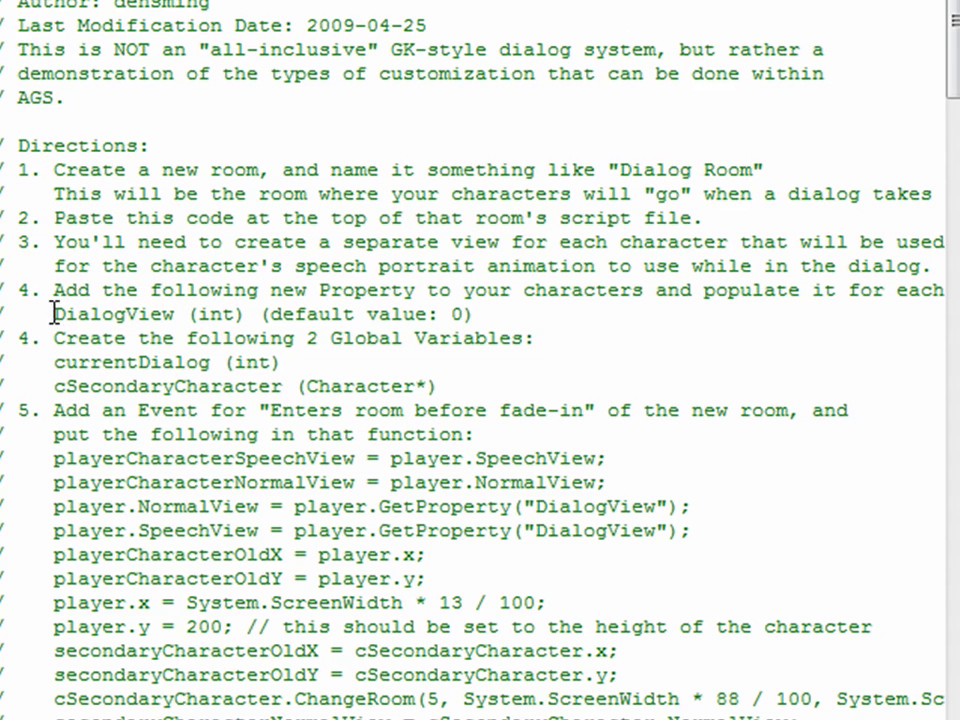
drag(54, 313, 222, 320)
click(155, 313)
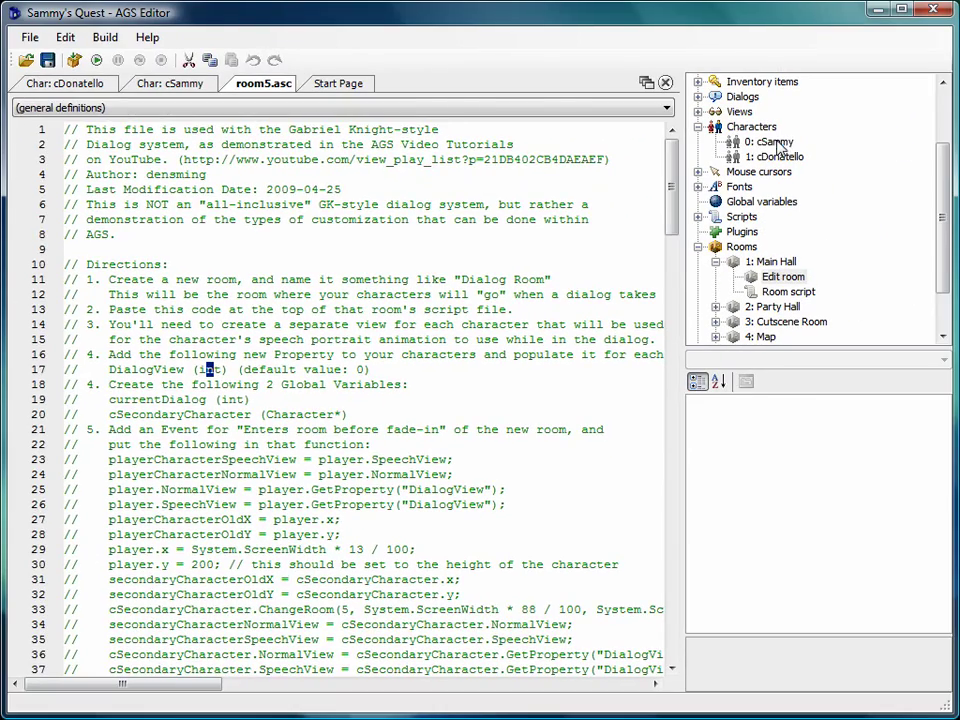
Open cSammy's custom properties from the character list and bring up the property schema.
double_click(777, 143)
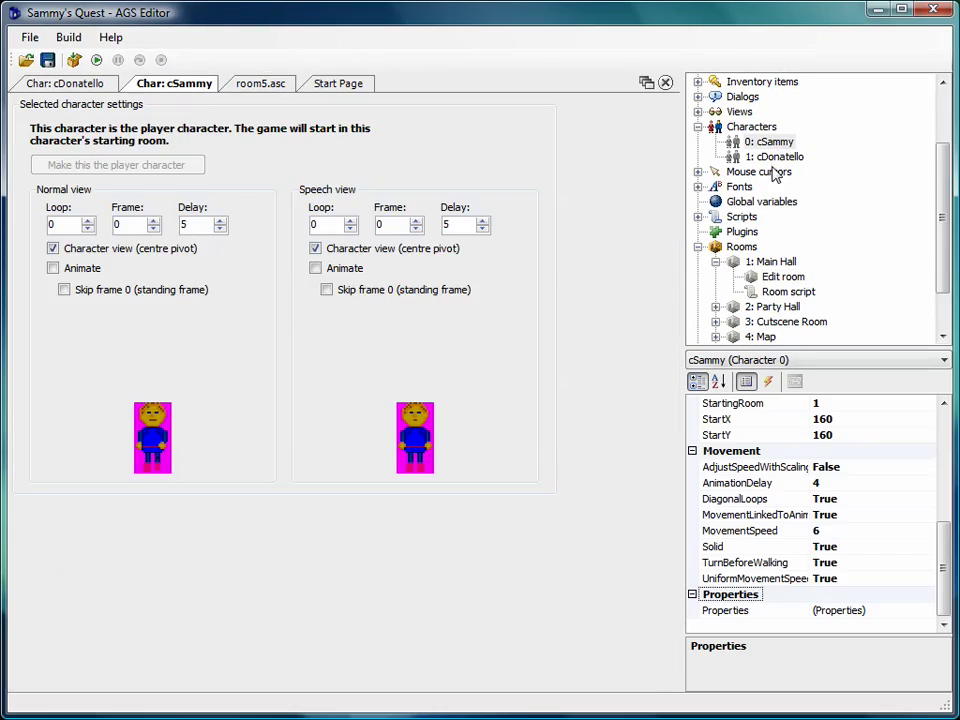
click(850, 611)
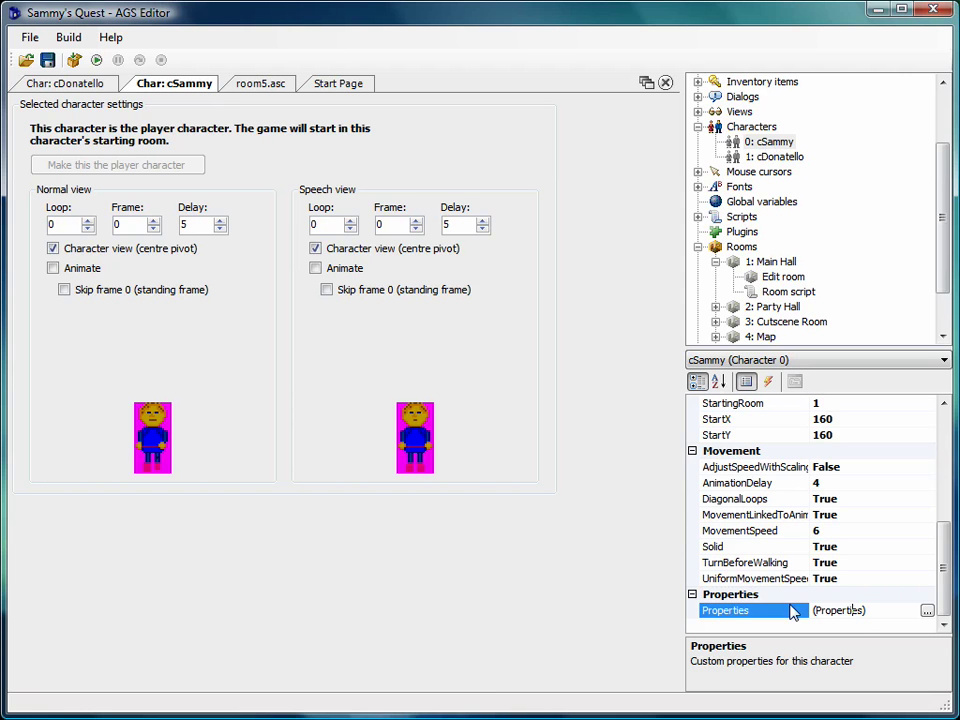
click(926, 610)
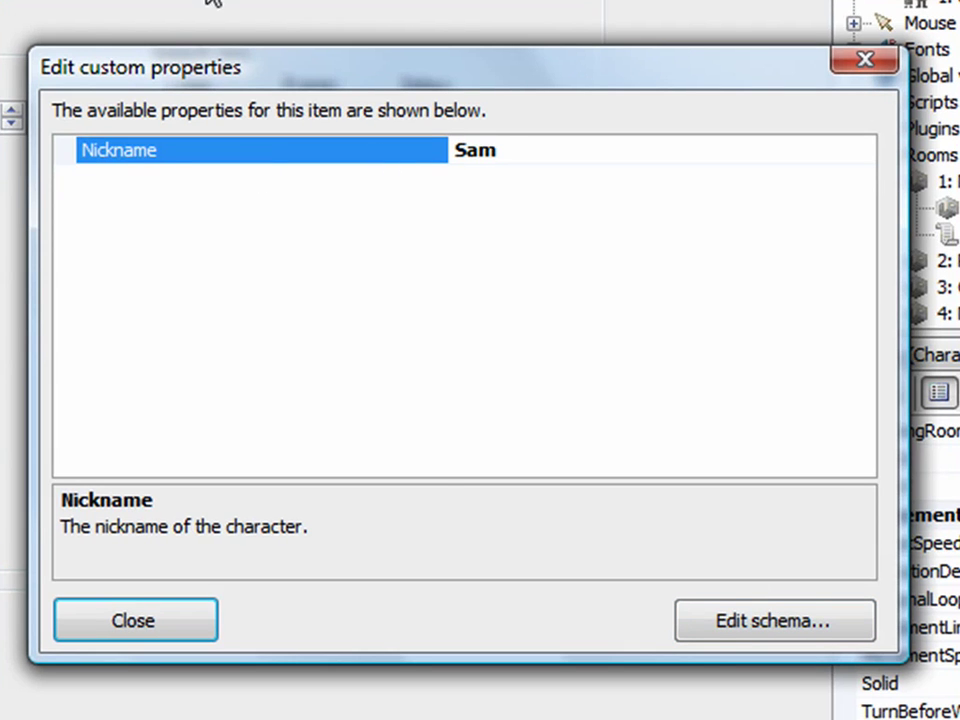
click(738, 638)
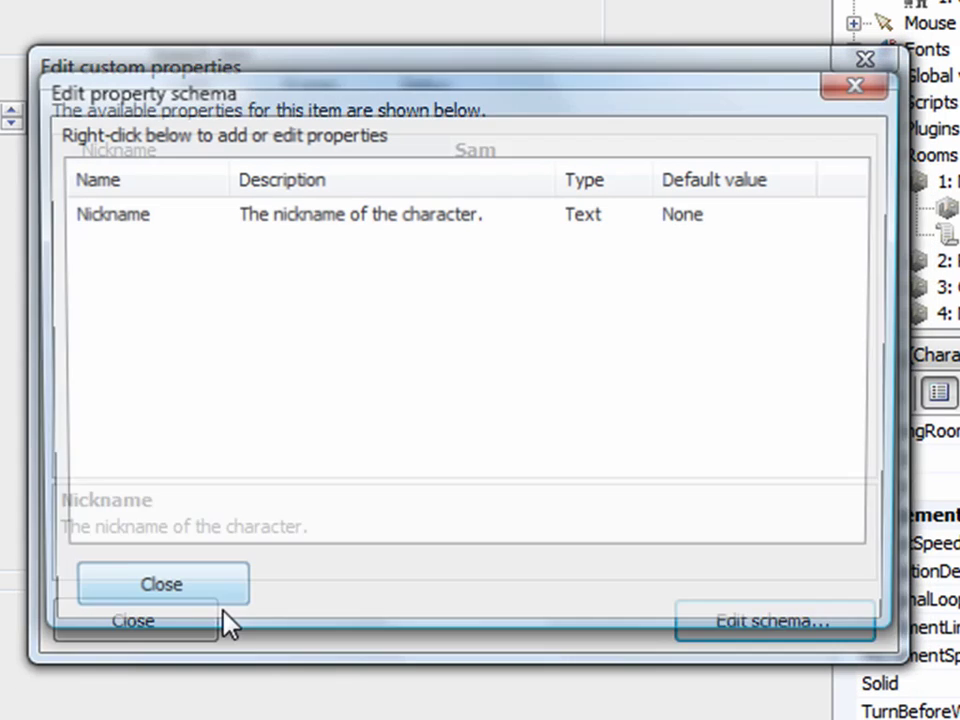
Add a schema property named DialogView with the description "The view for the character when in dialog.".
right_click(188, 300)
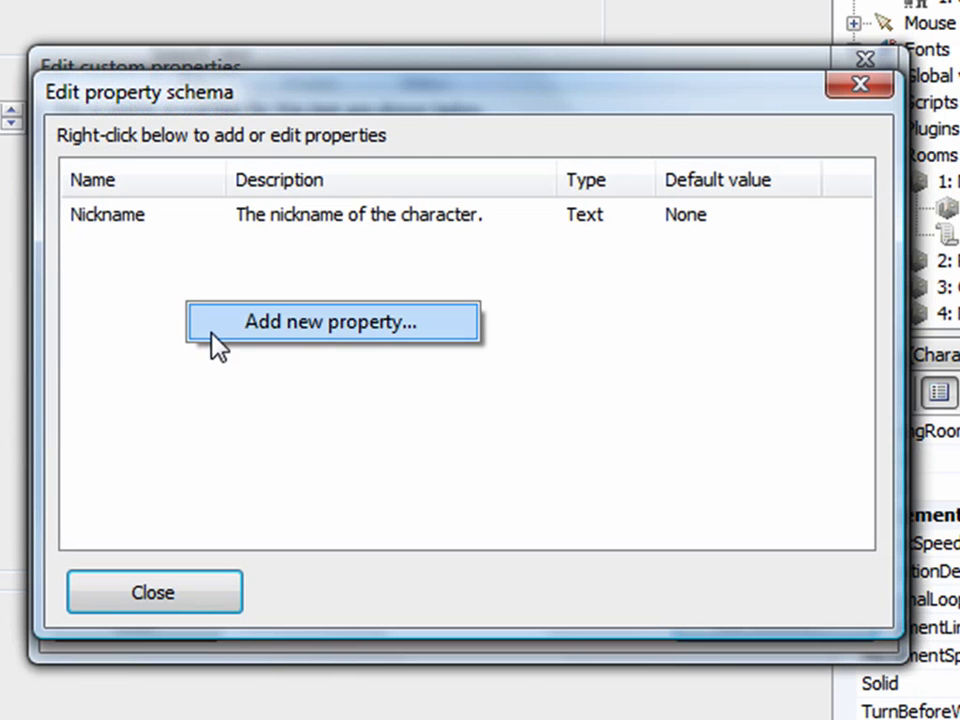
click(213, 327)
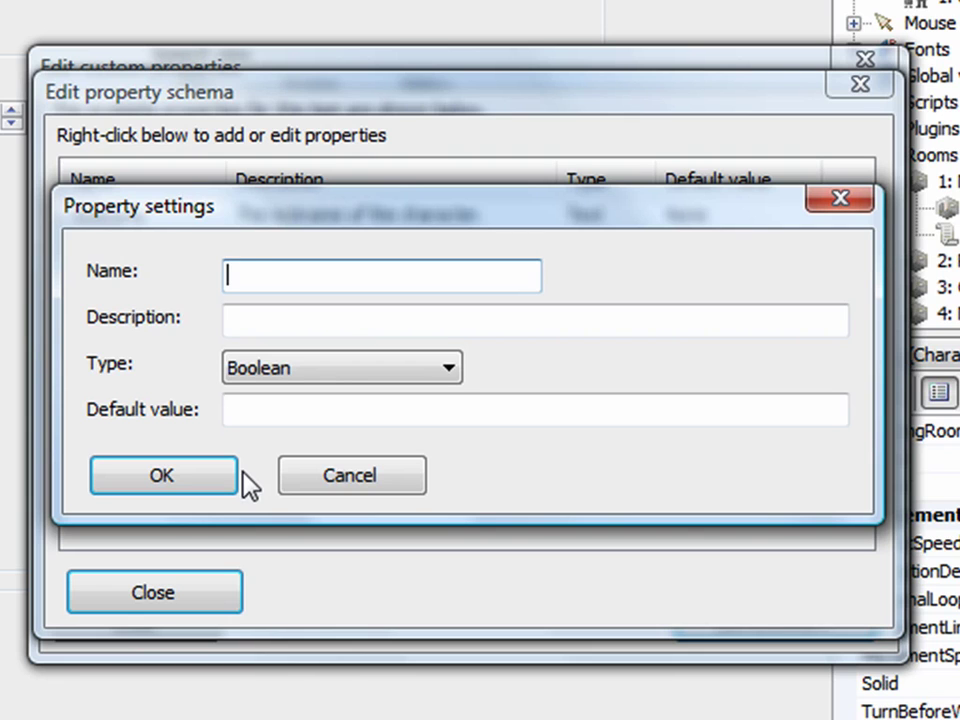
text(DialogView)
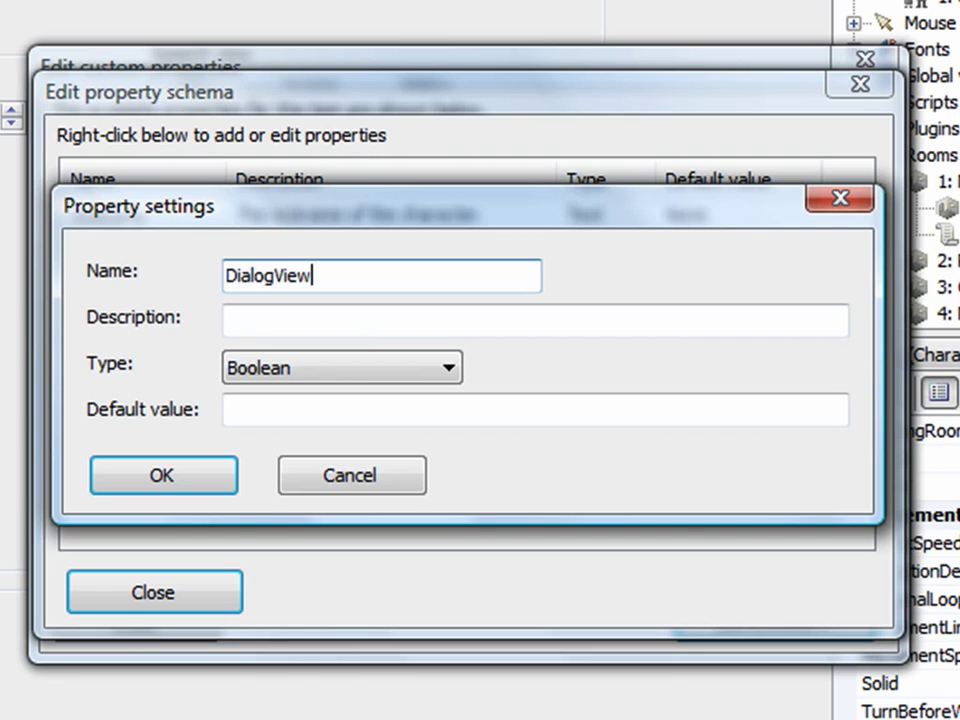
click(321, 328)
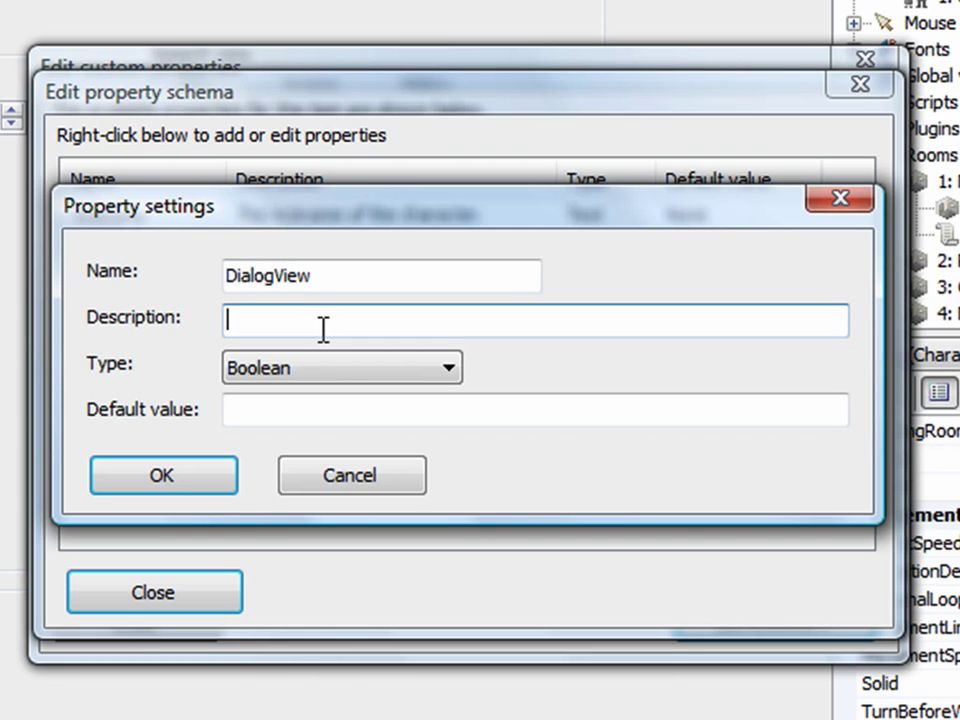
text(The dialog)
key(BackSpace)
key(BackSpace)
key(BackSpace)
key(BackSpace)
key(BackSpace)
key(BackSpace)
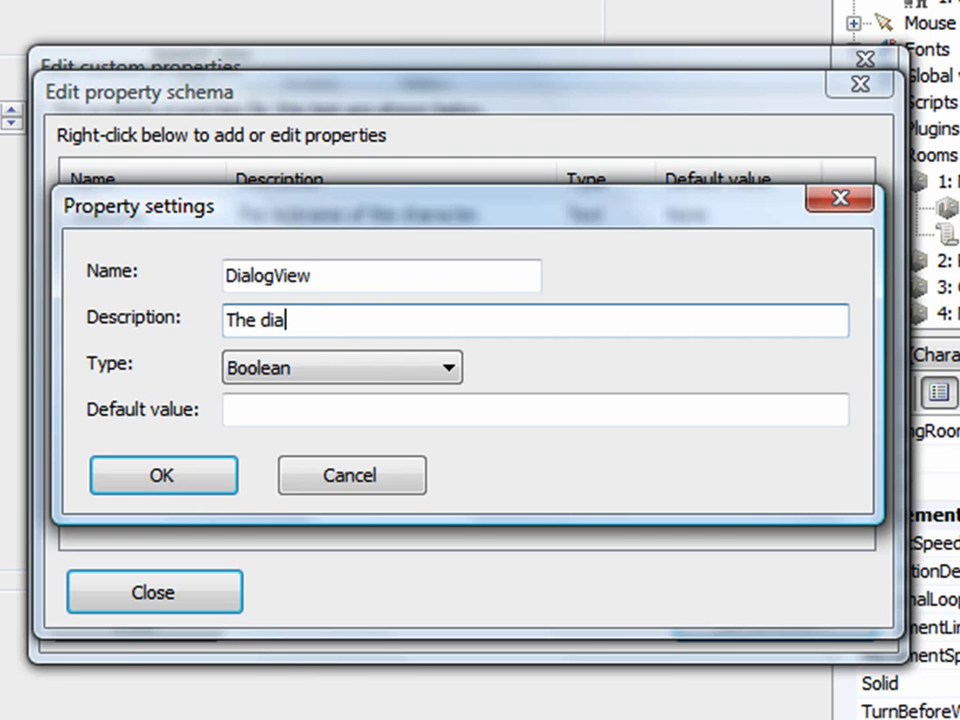
text(view for the charac)
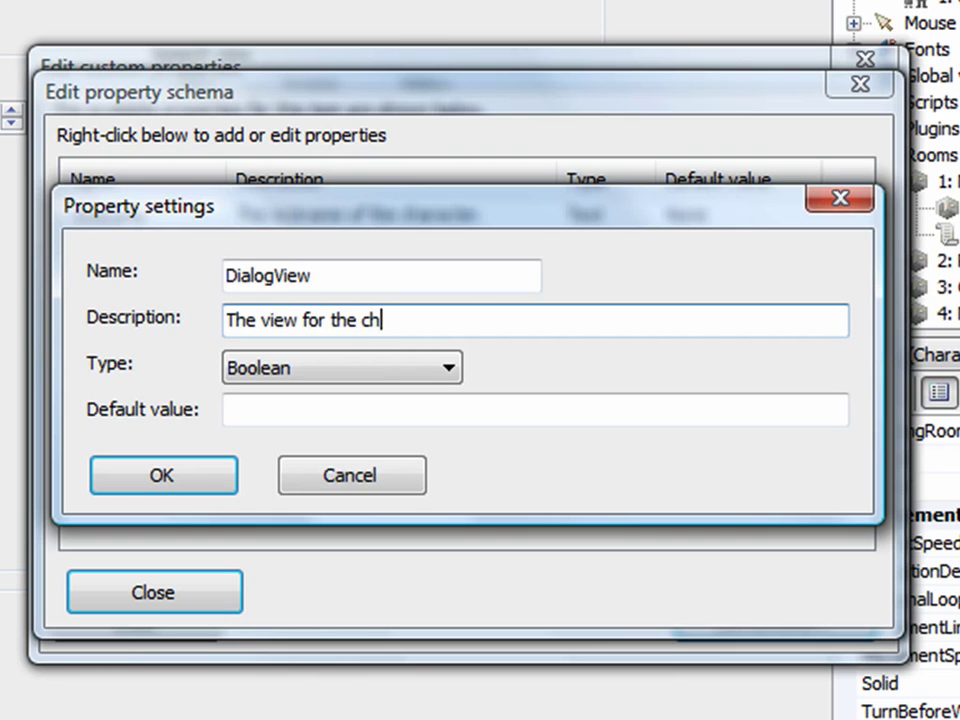
text(when in )
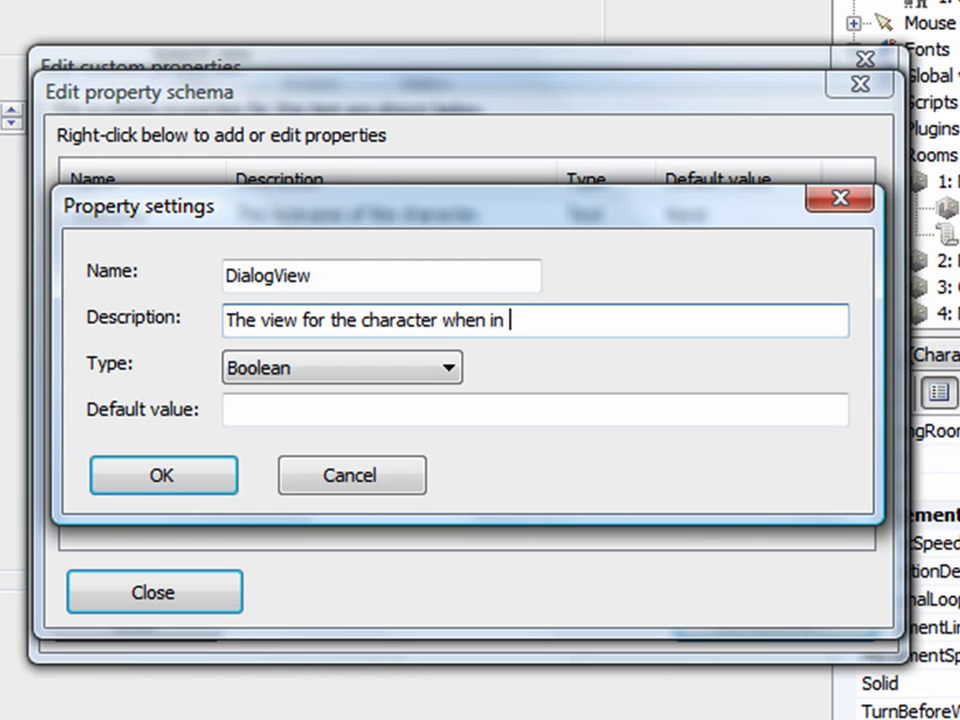
text(dialog.)
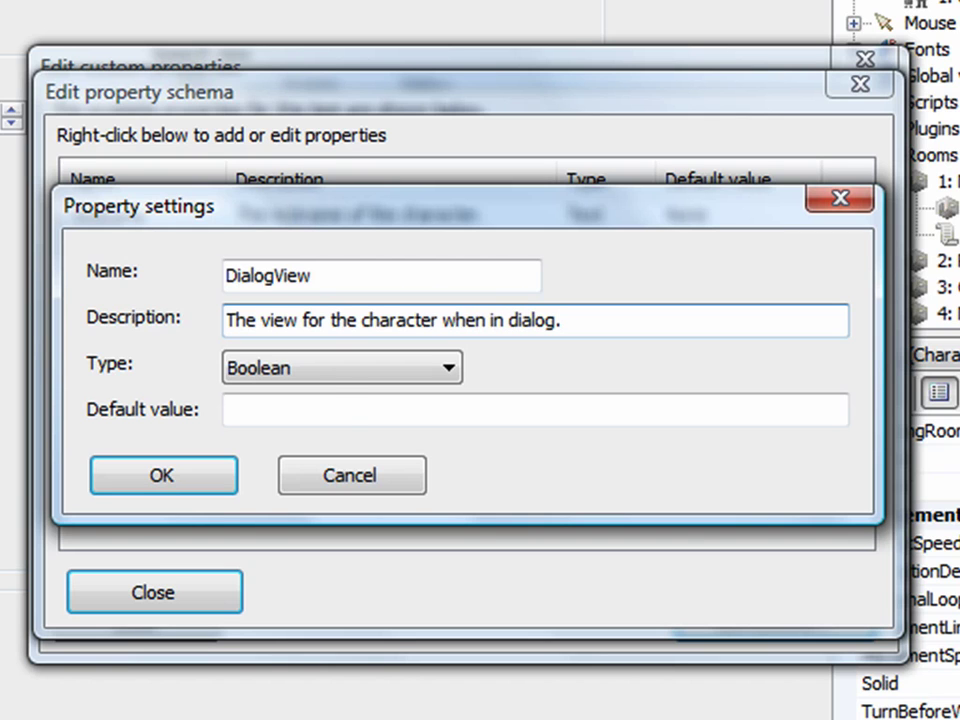
Set the DialogView property's type to Number and default value to 0, accept it and close the schema.
click(321, 381)
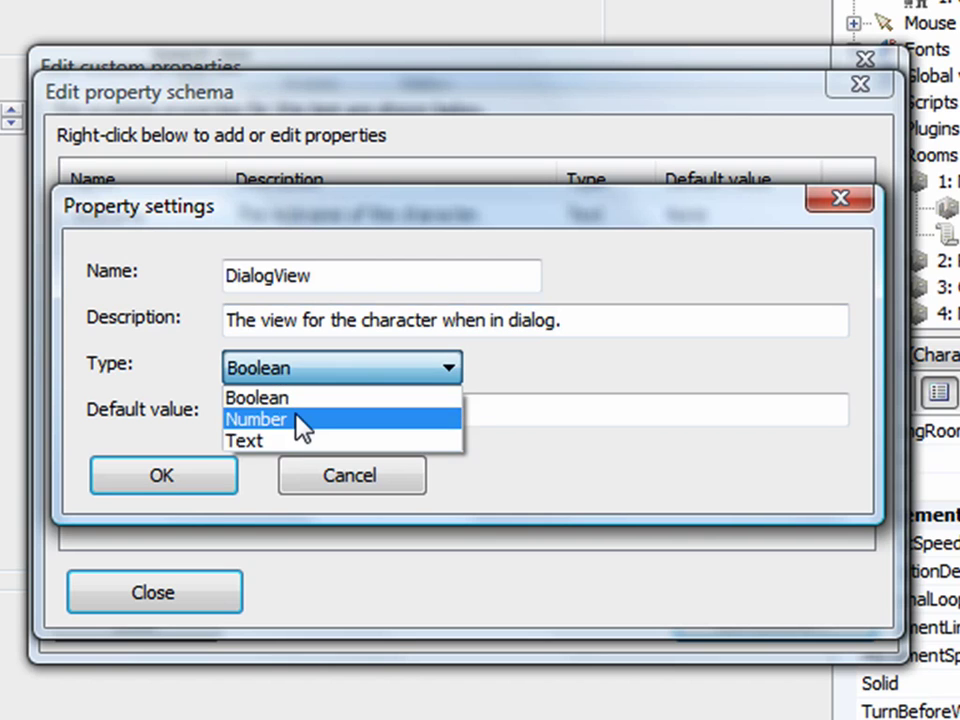
click(300, 419)
click(288, 413)
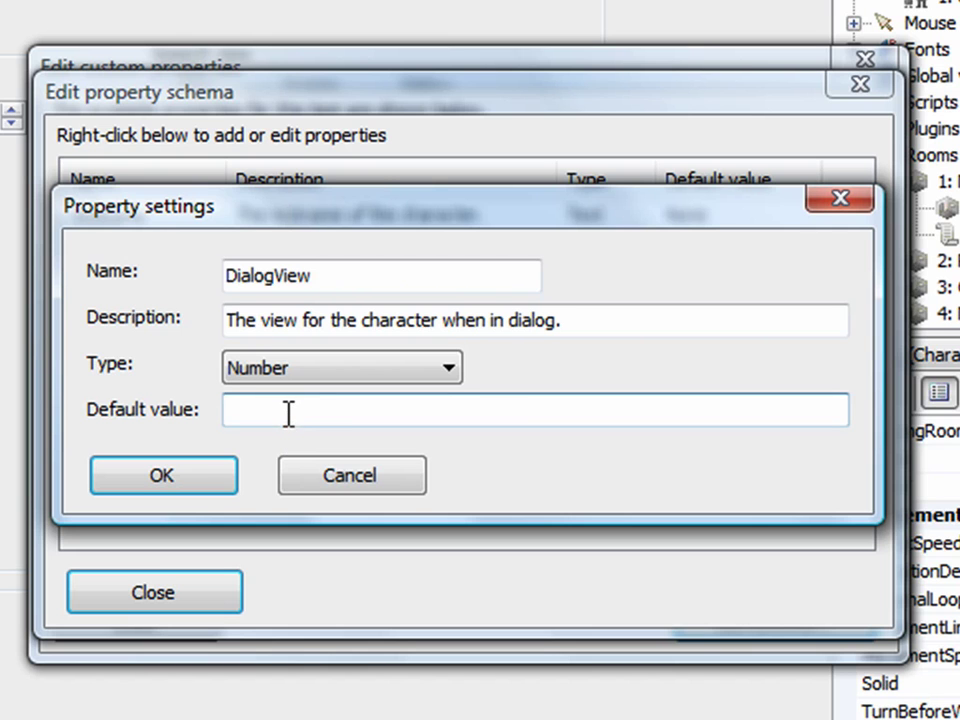
text(0)
click(197, 489)
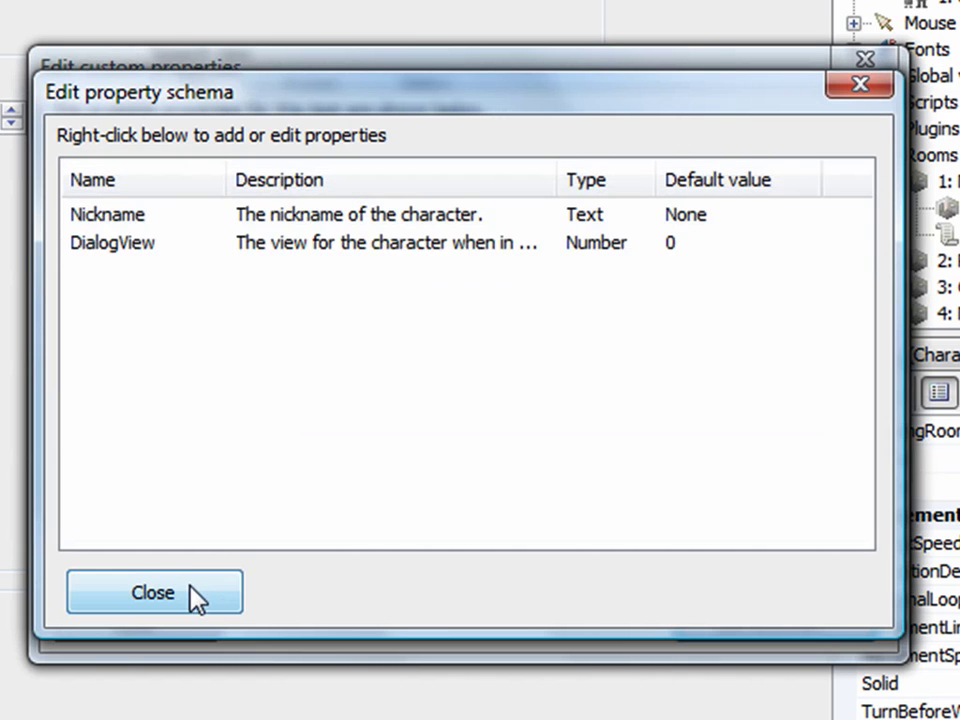
click(195, 600)
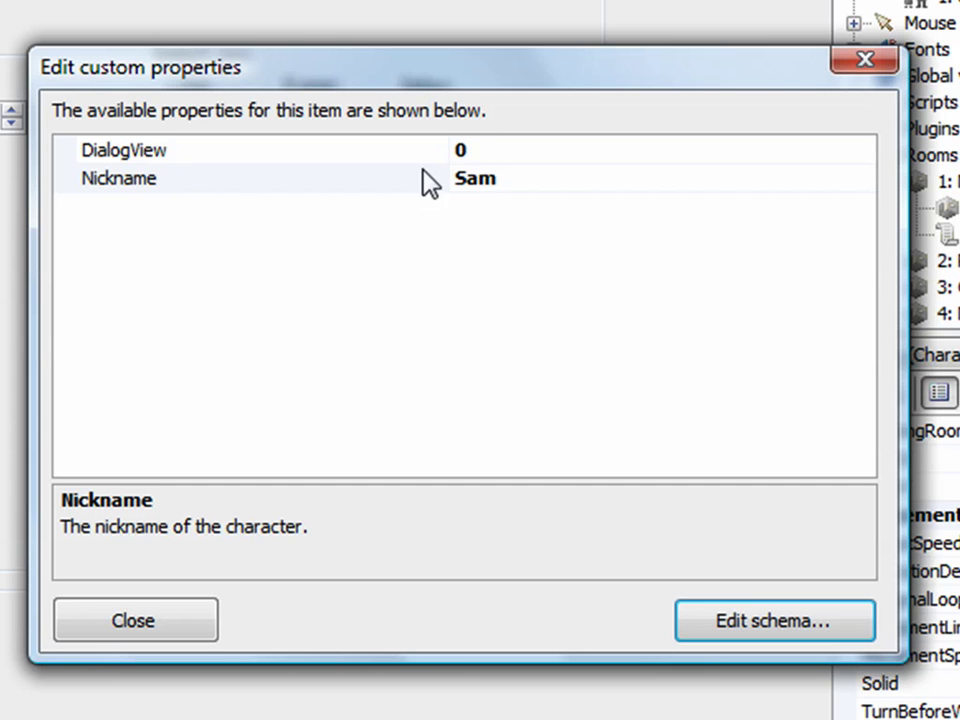
Look up vSammyDialog's number in the list of views and set cSammy's DialogView property to 7.
click(180, 621)
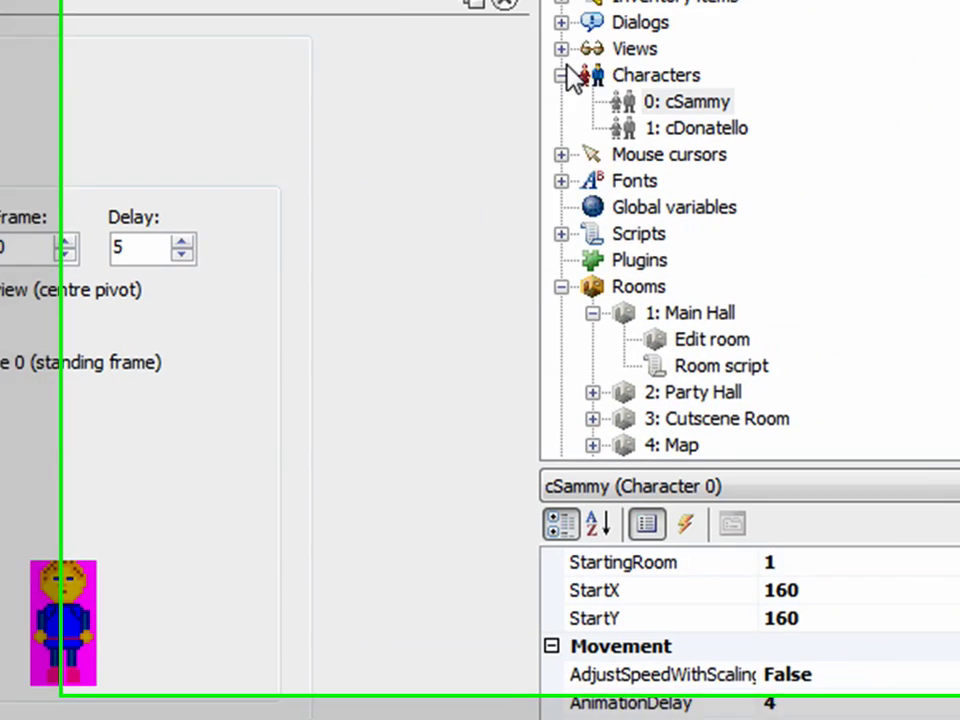
click(497, 77)
click(622, 262)
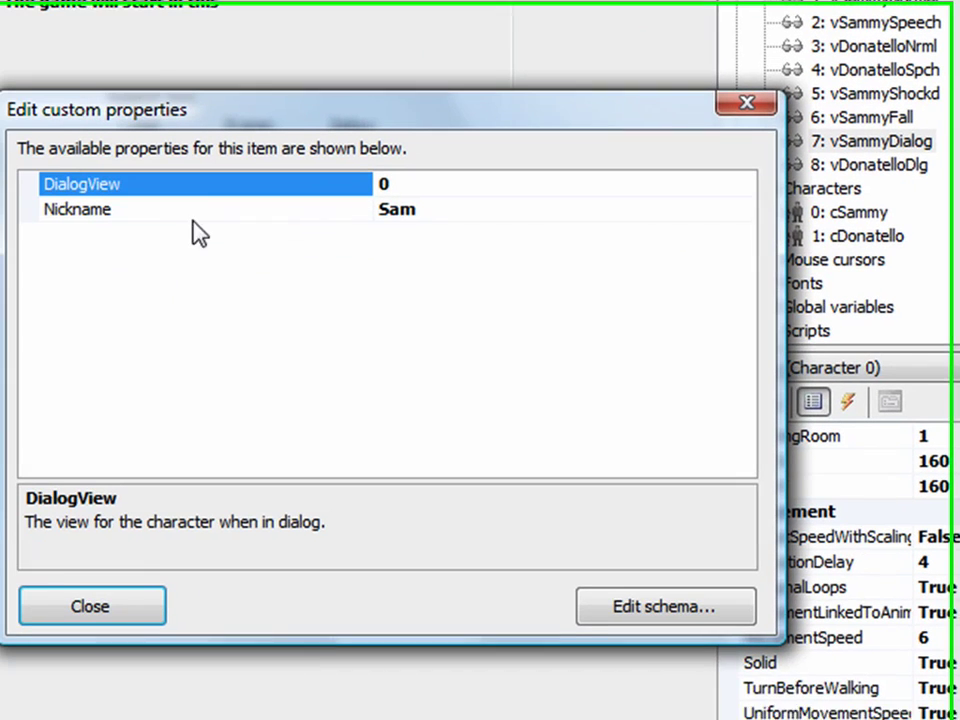
click(398, 174)
text(7)
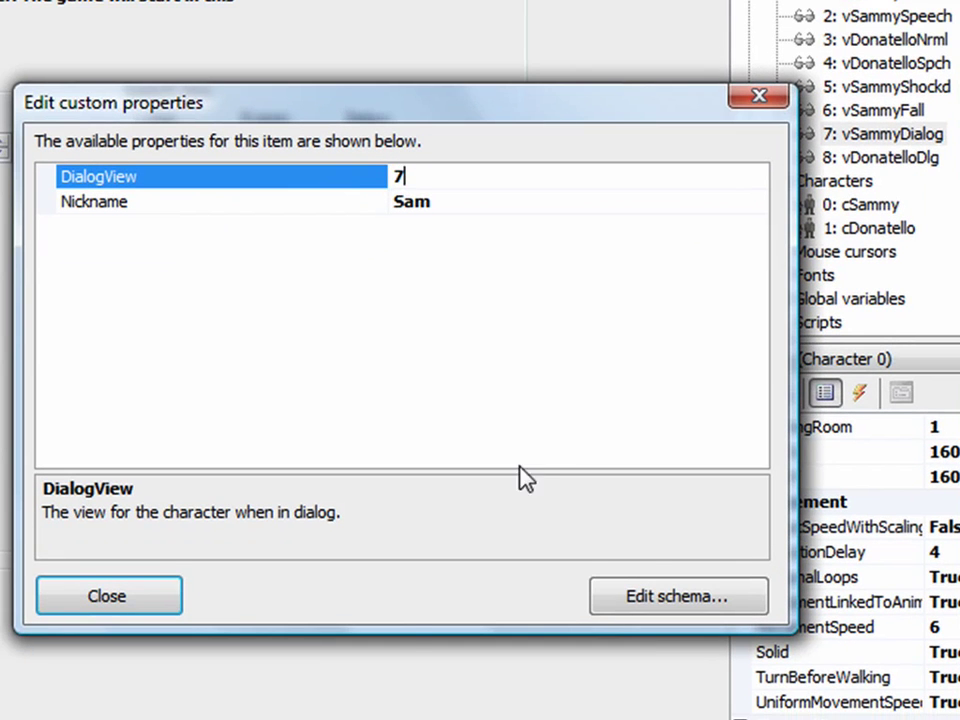
click(124, 598)
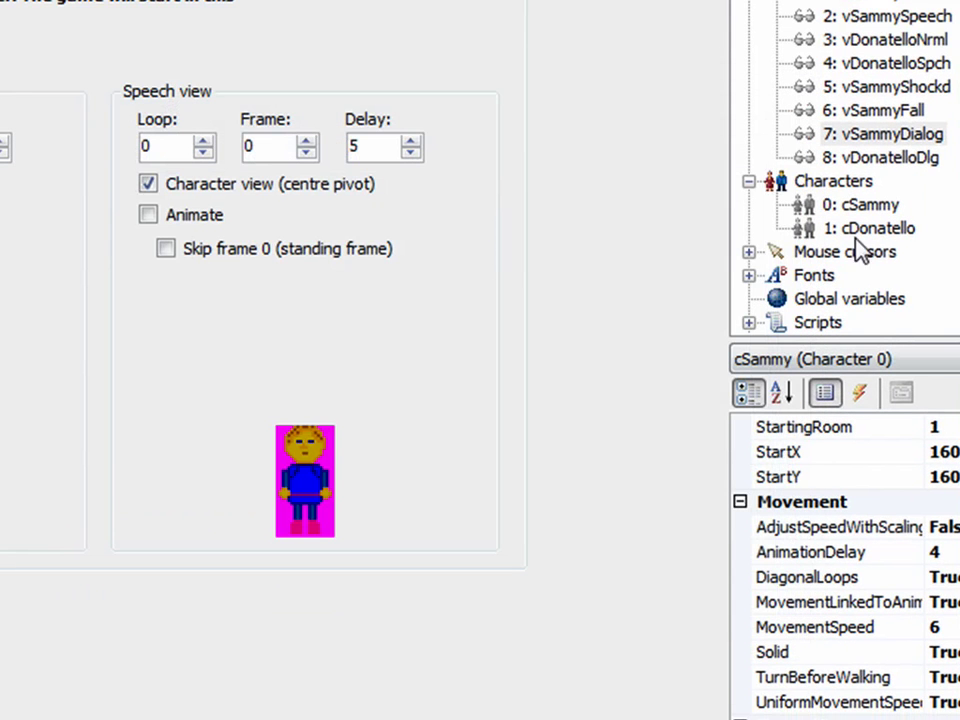
Set cDonatello's DialogView custom property to 8, the number of the vDonatelloDlg view, and close the custom properties.
click(858, 230)
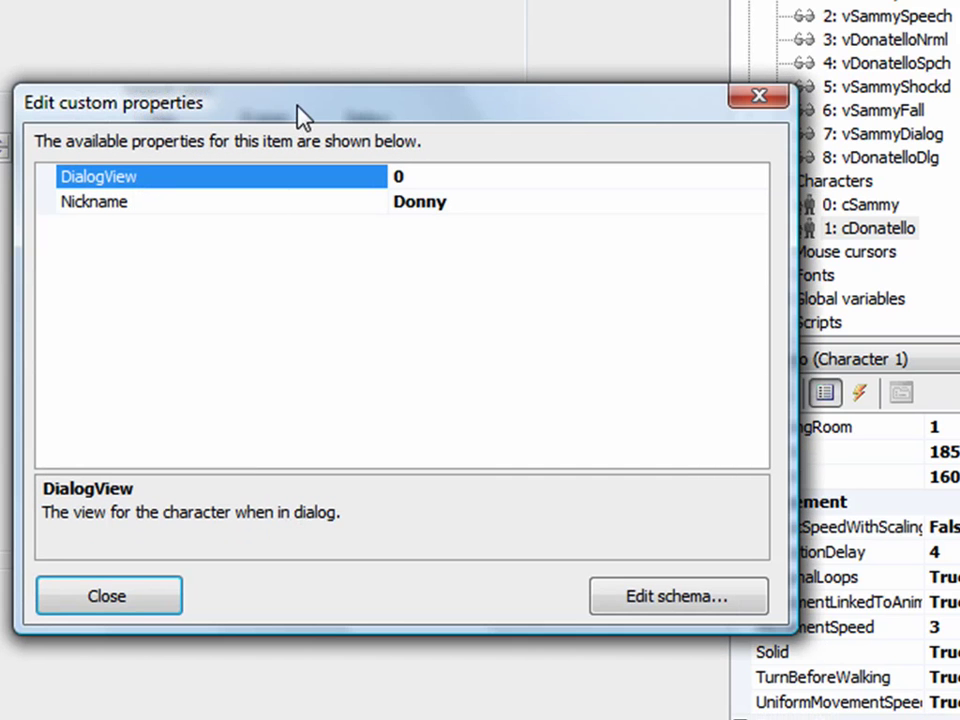
drag(297, 107, 270, 107)
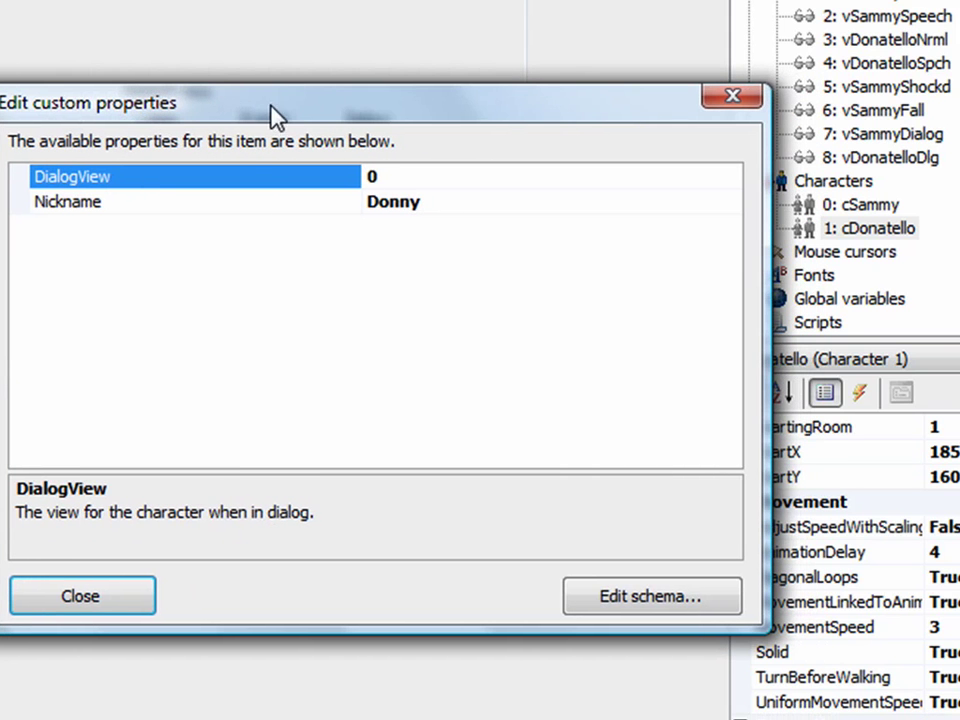
double_click(372, 179)
text(8)
click(80, 598)
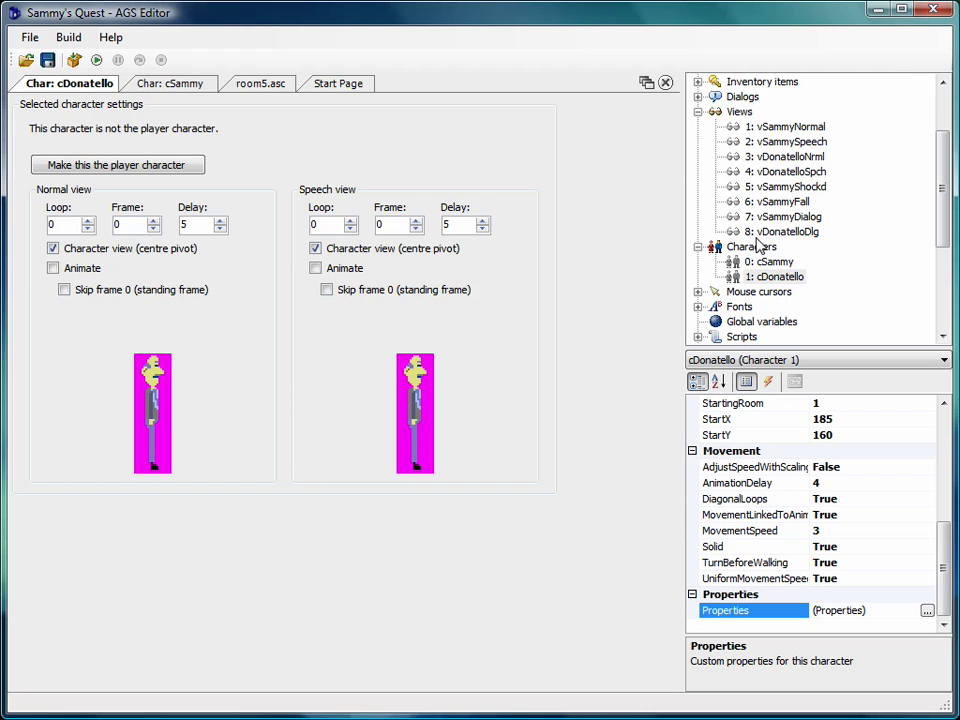
Review cDonatello's built-in view properties: BlinkingView, IdleView, NormalView, SpeechView and ThinkingView.
drag(945, 570, 939, 467)
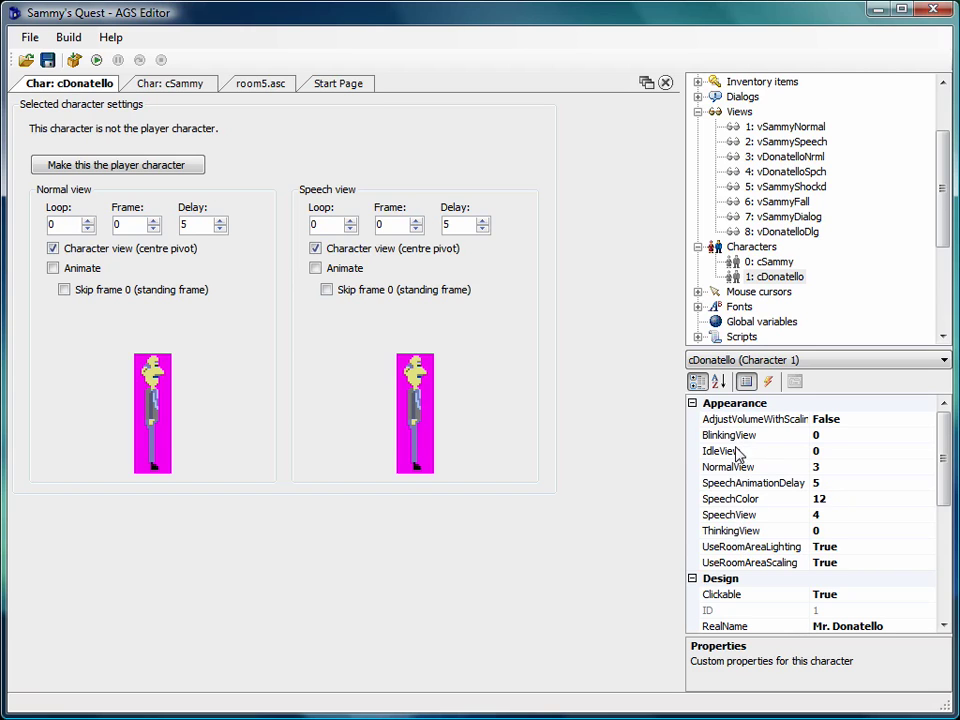
click(732, 437)
click(732, 455)
click(731, 470)
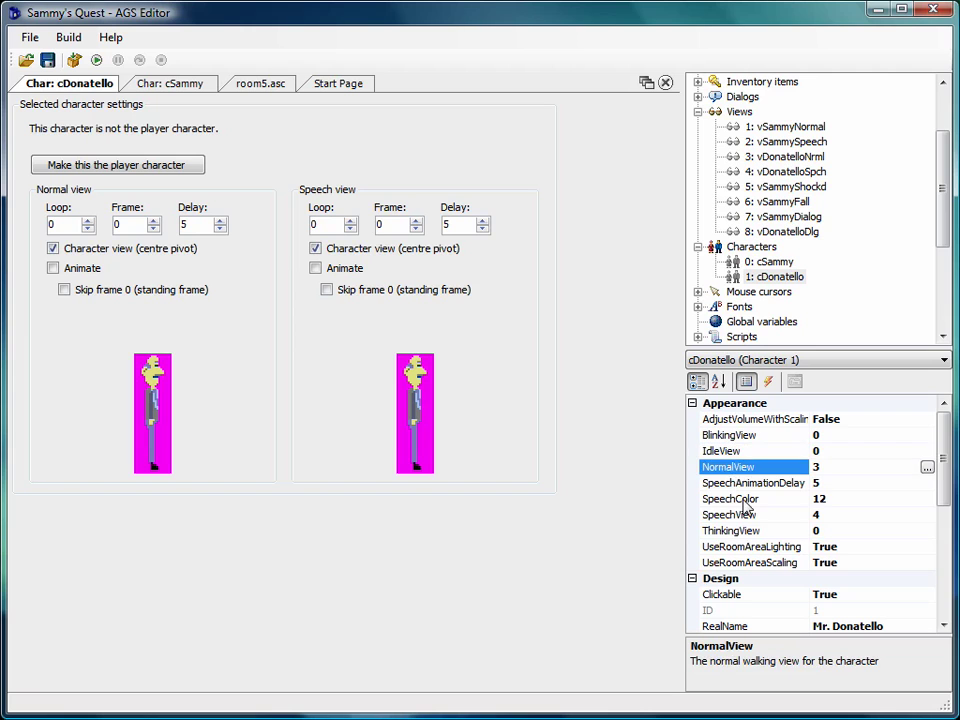
click(746, 512)
click(744, 533)
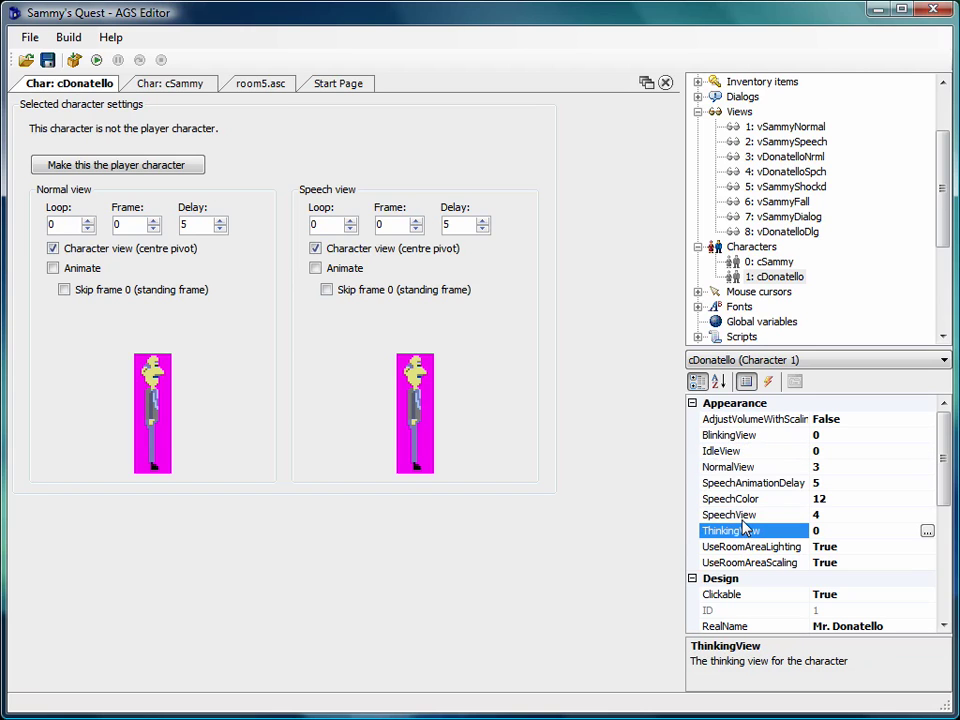
click(743, 516)
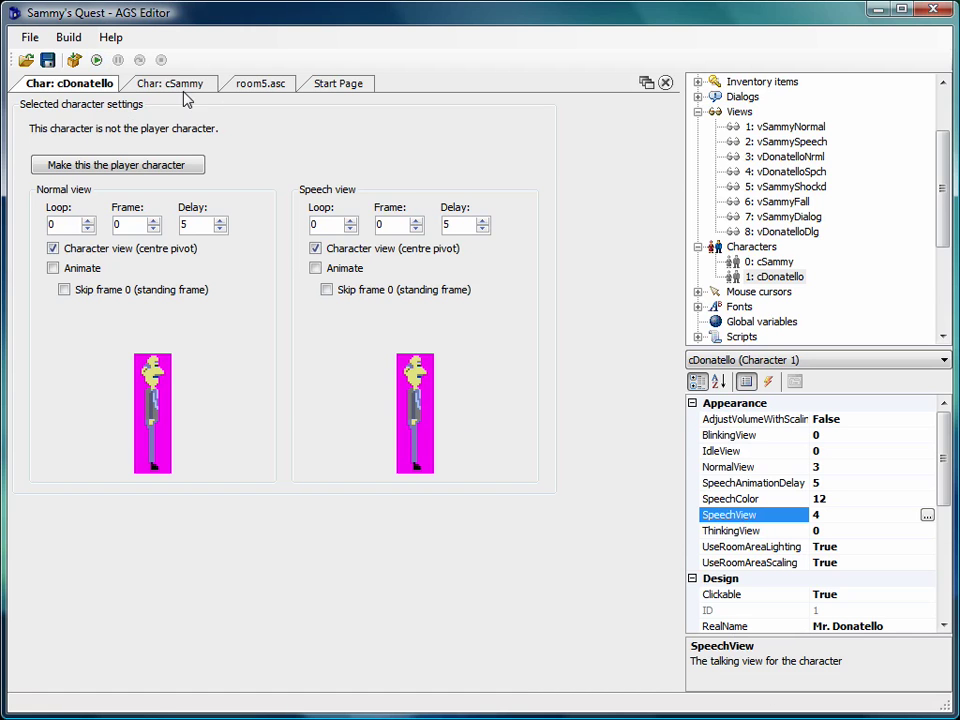
Read the room5.asc direction about creating two global variables, including their names and types.
click(245, 85)
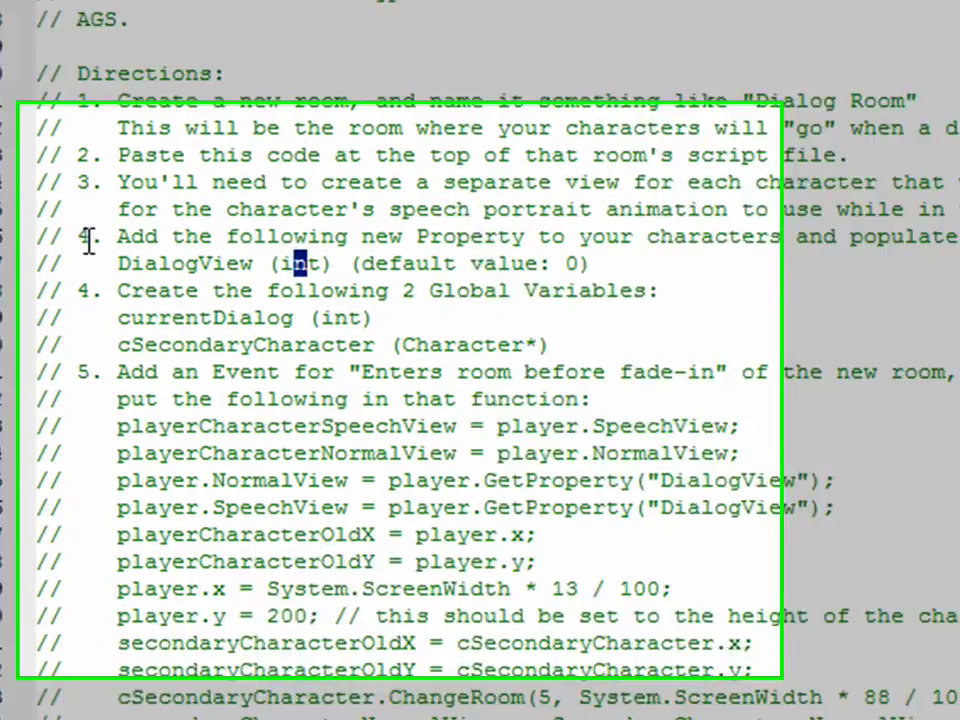
double_click(90, 355)
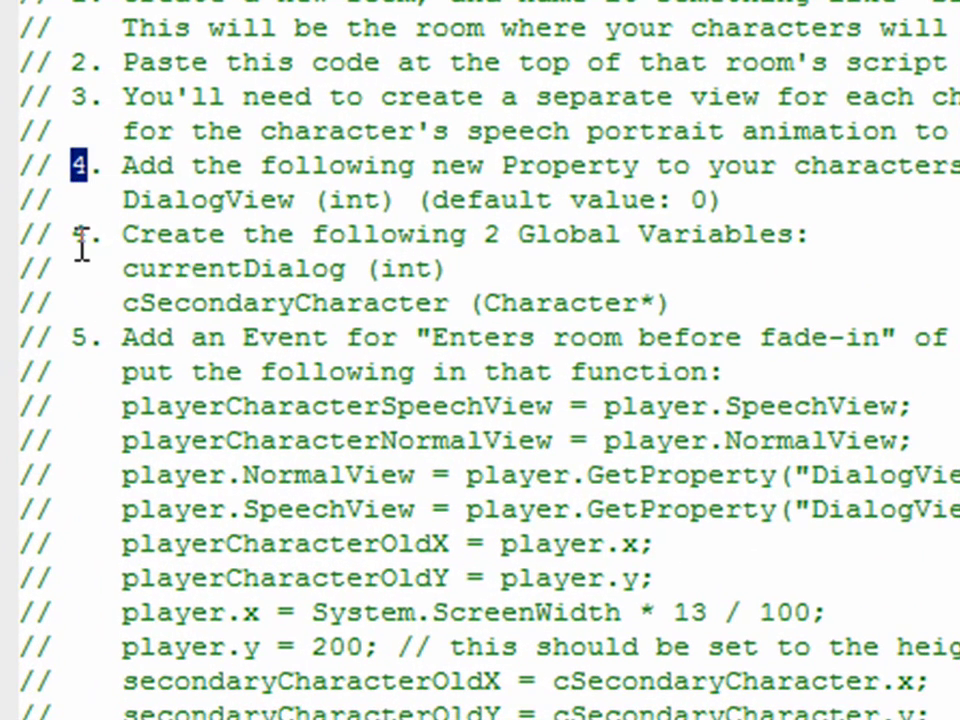
drag(73, 240, 782, 256)
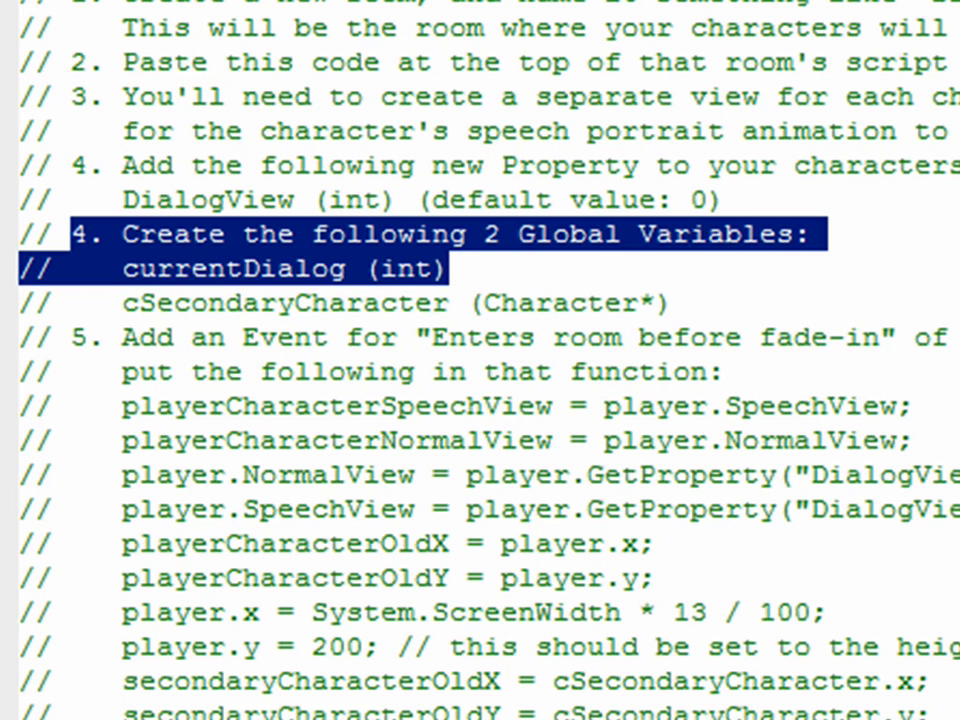
click(902, 268)
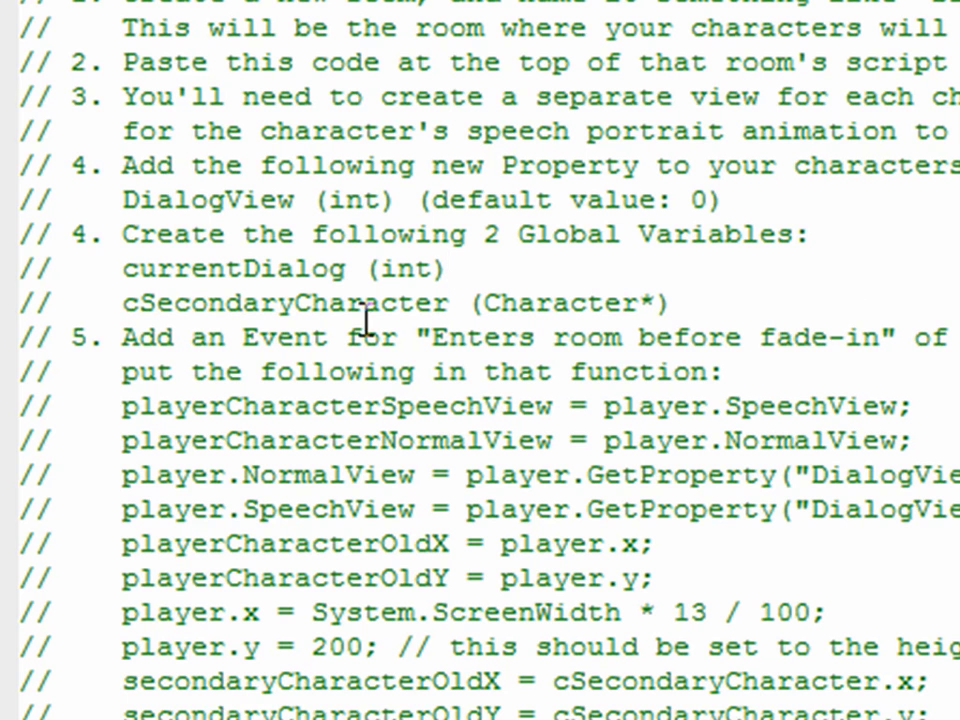
drag(120, 269, 722, 336)
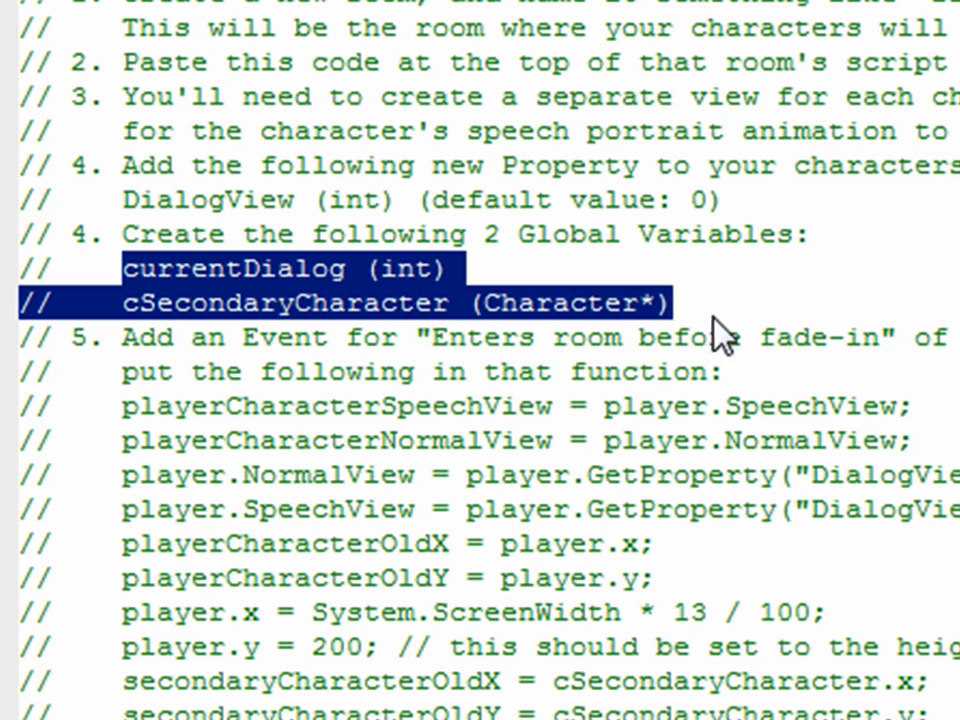
click(214, 268)
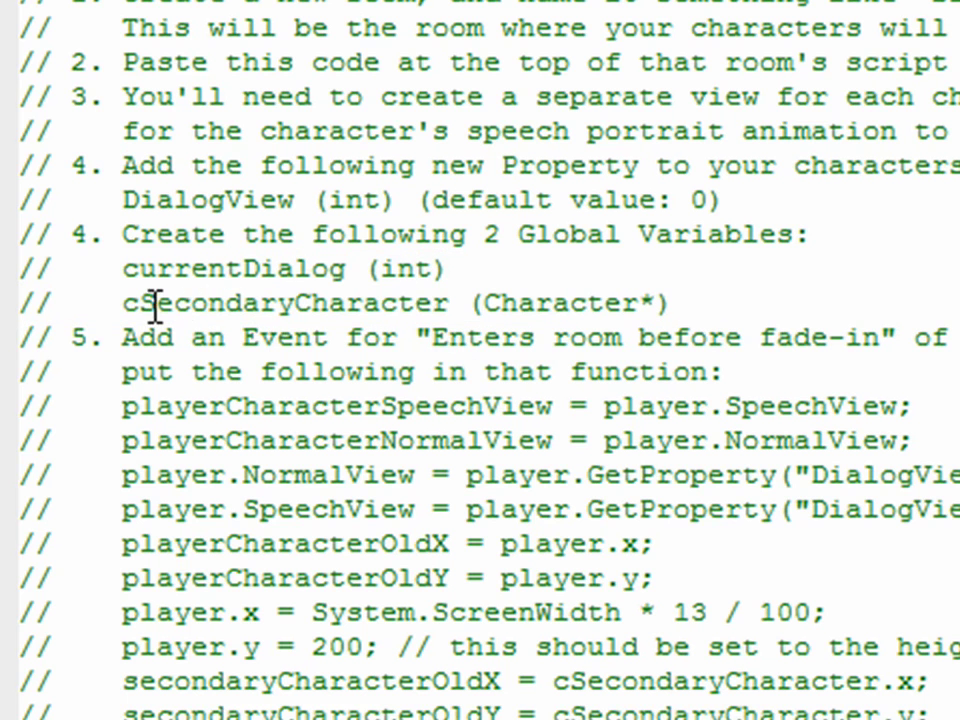
drag(486, 302, 651, 306)
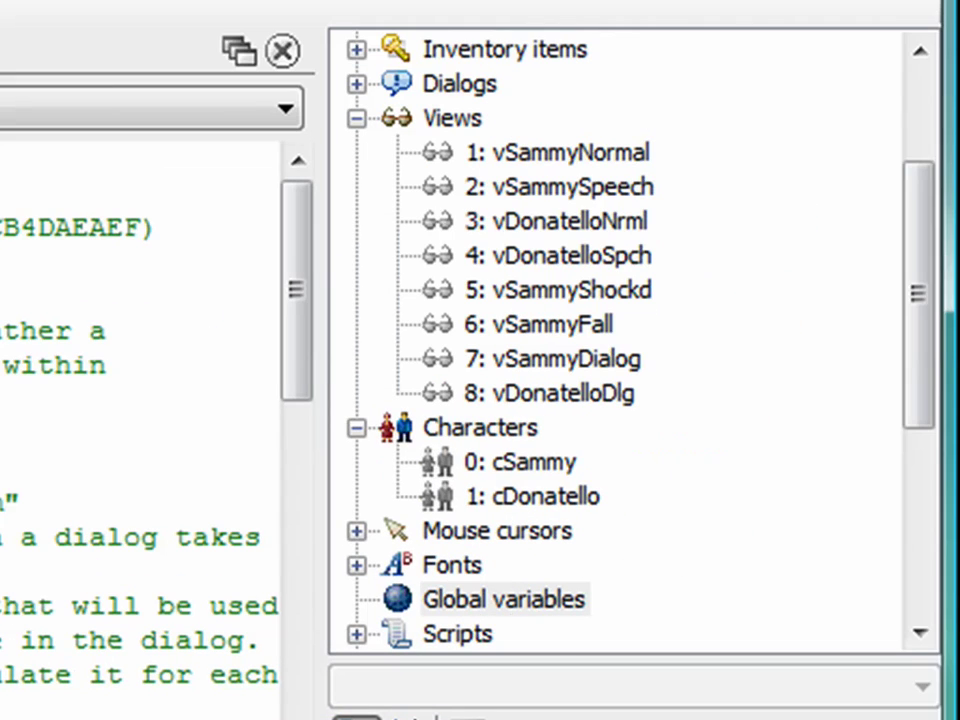
Add a global variable named currentDialog of type int with a default value of 0.
double_click(537, 602)
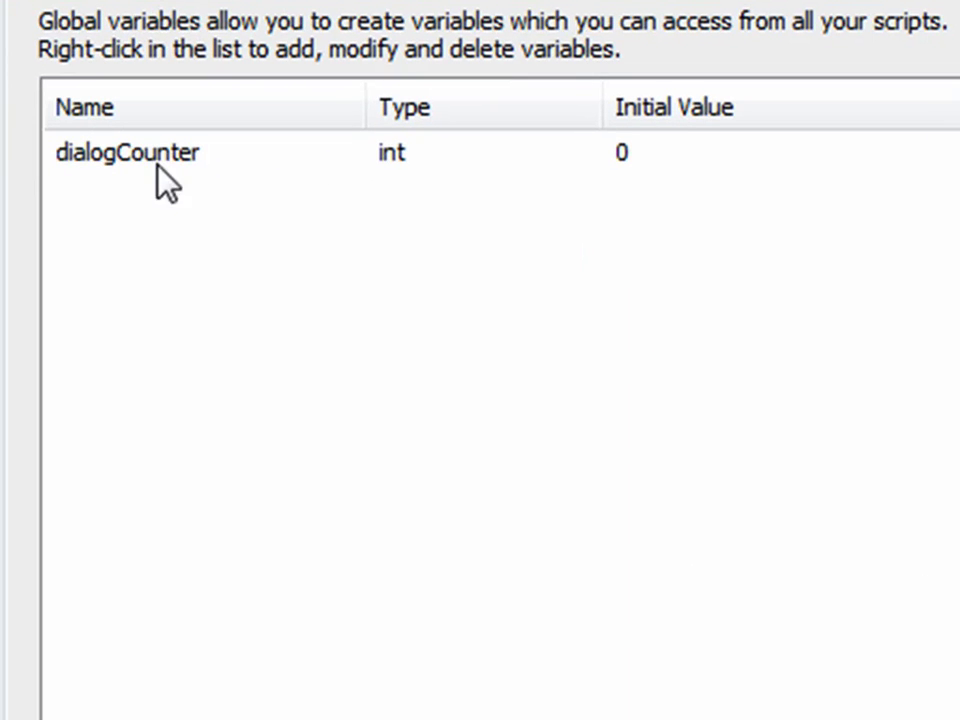
right_click(199, 242)
click(287, 278)
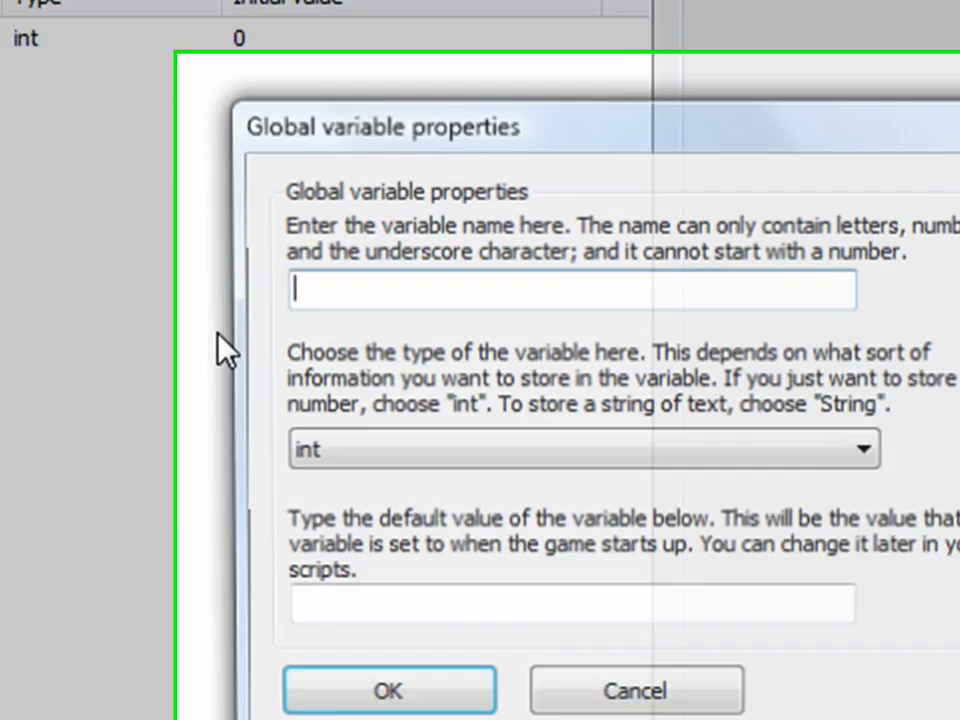
text(c)
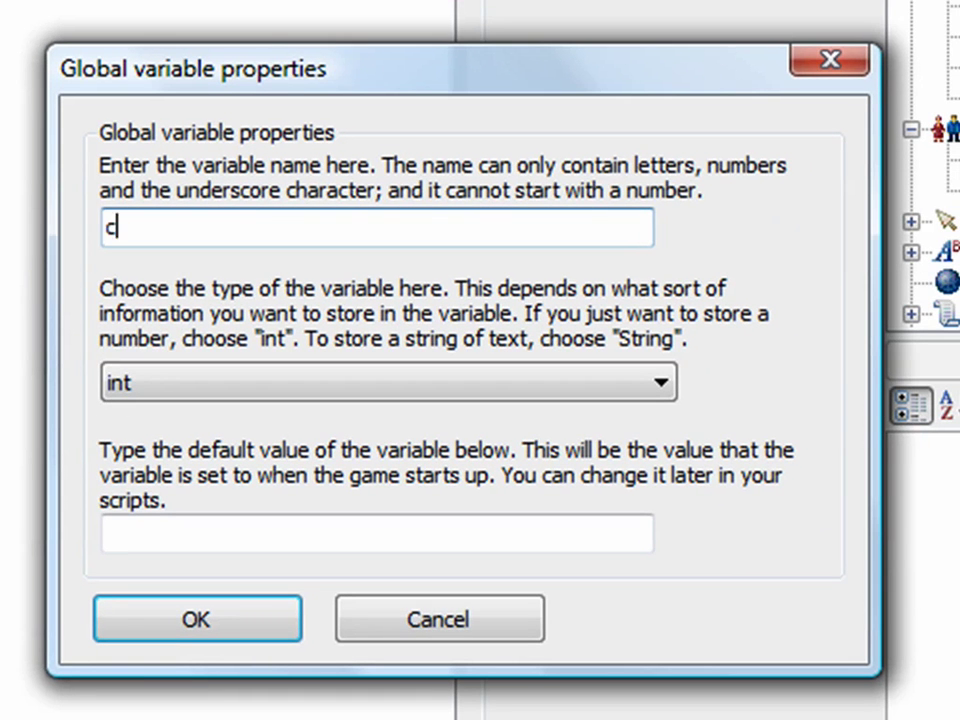
text(urrentDialog)
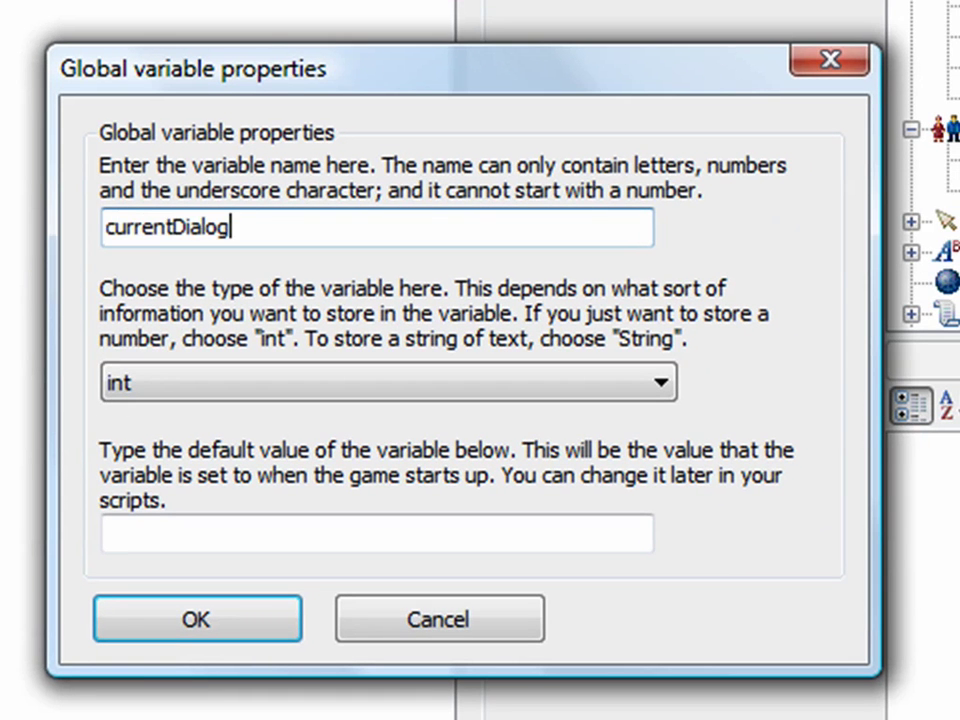
click(208, 539)
text(0)
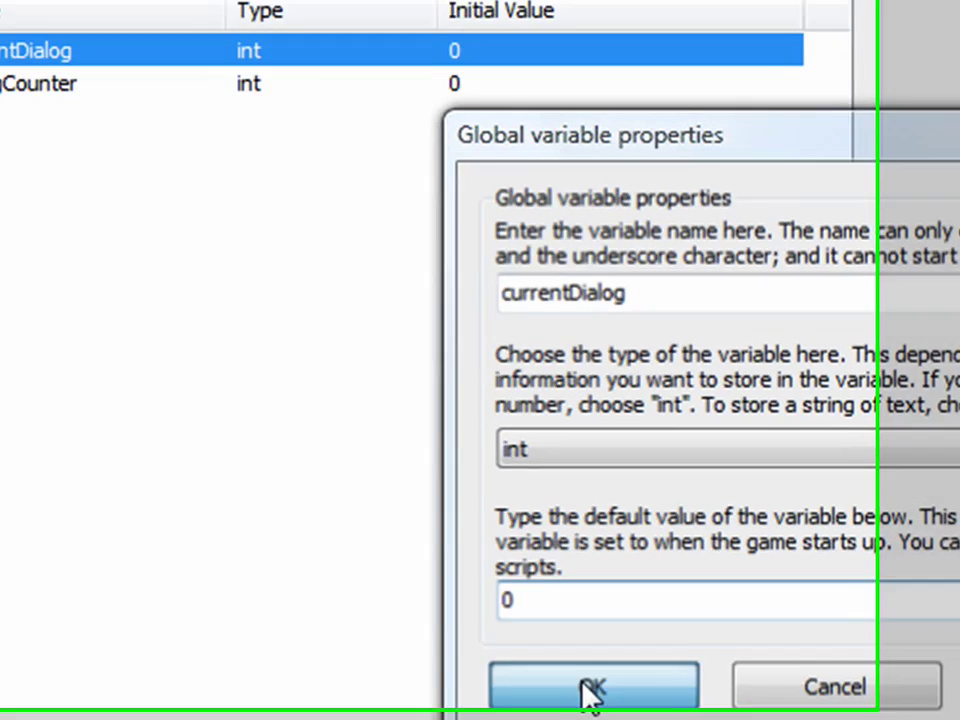
click(198, 621)
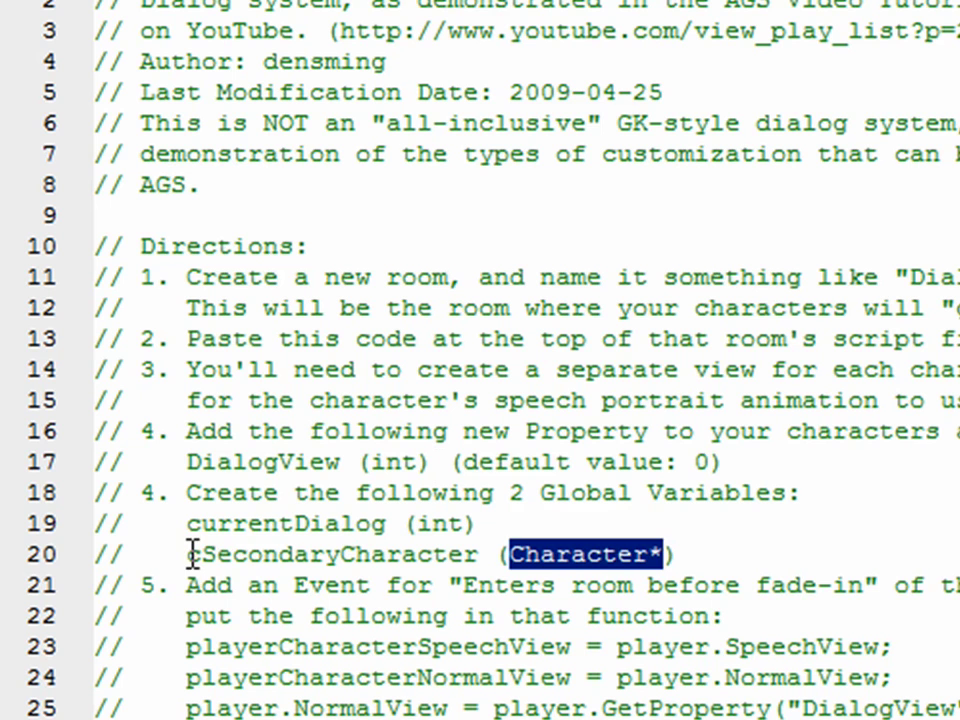
Copy the variable name cSecondaryCharacter from the directions in room5.asc.
drag(188, 554, 463, 568)
right_click(463, 566)
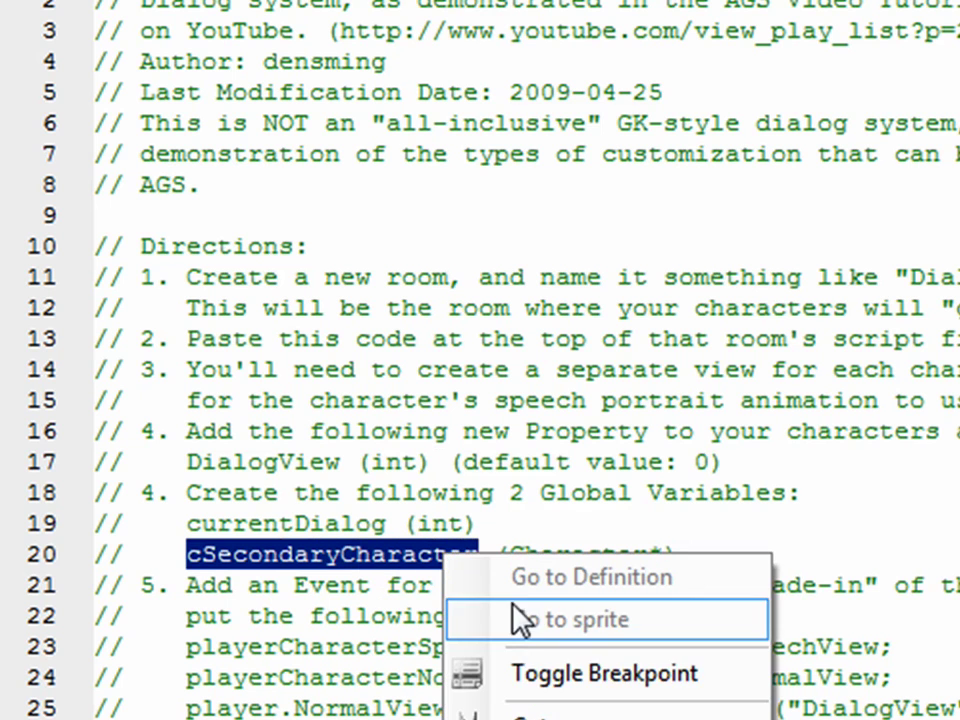
click(475, 719)
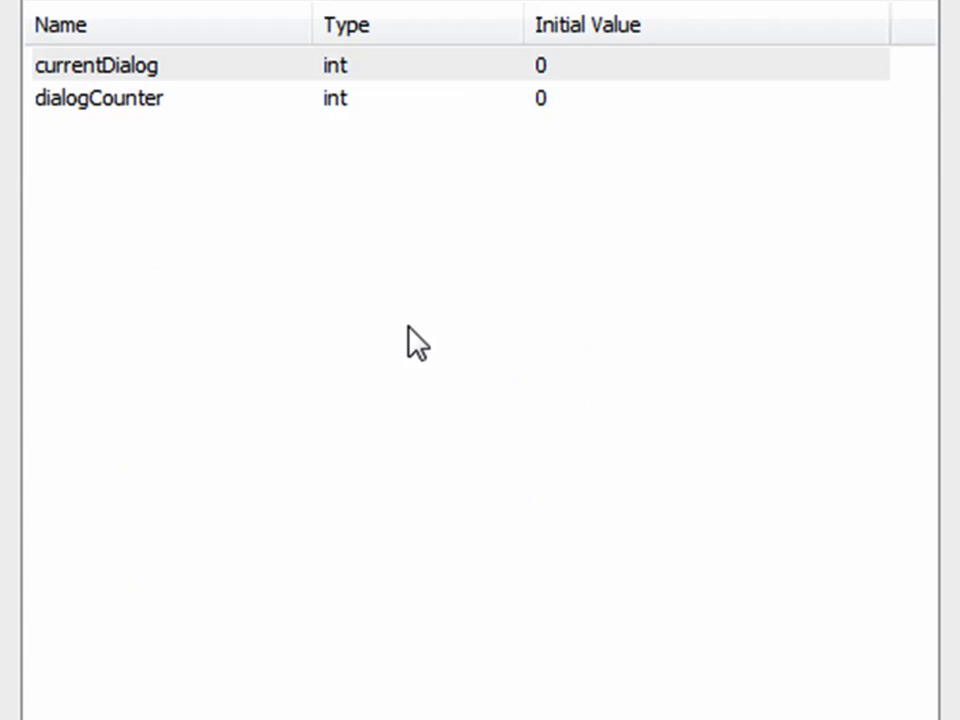
Add a global variable of type Character* using the copied name cSecondaryCharacter.
right_click(280, 334)
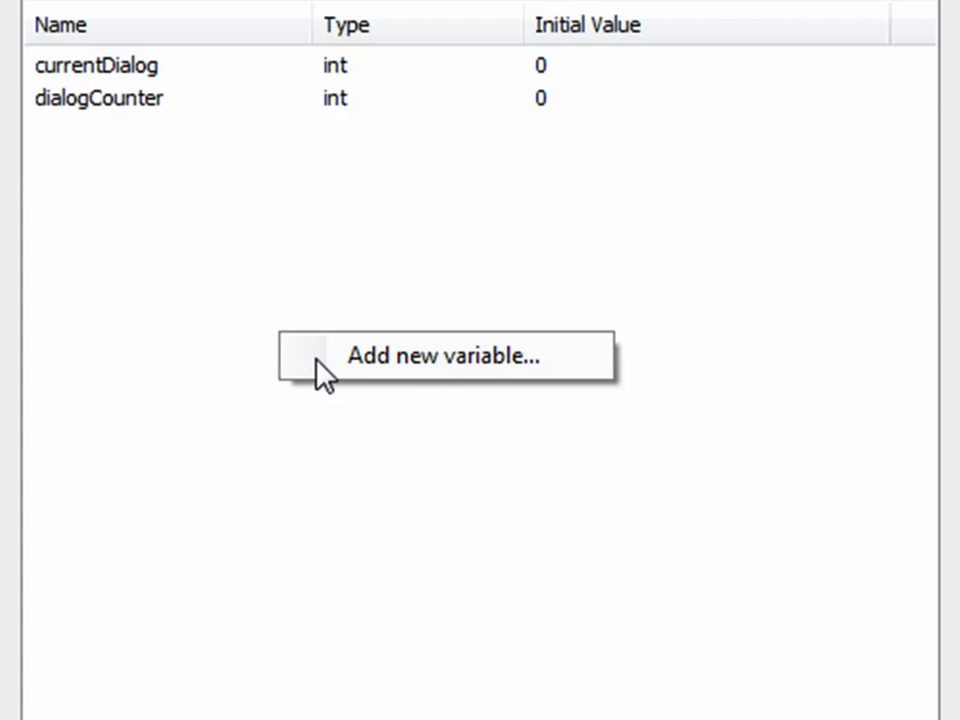
click(322, 350)
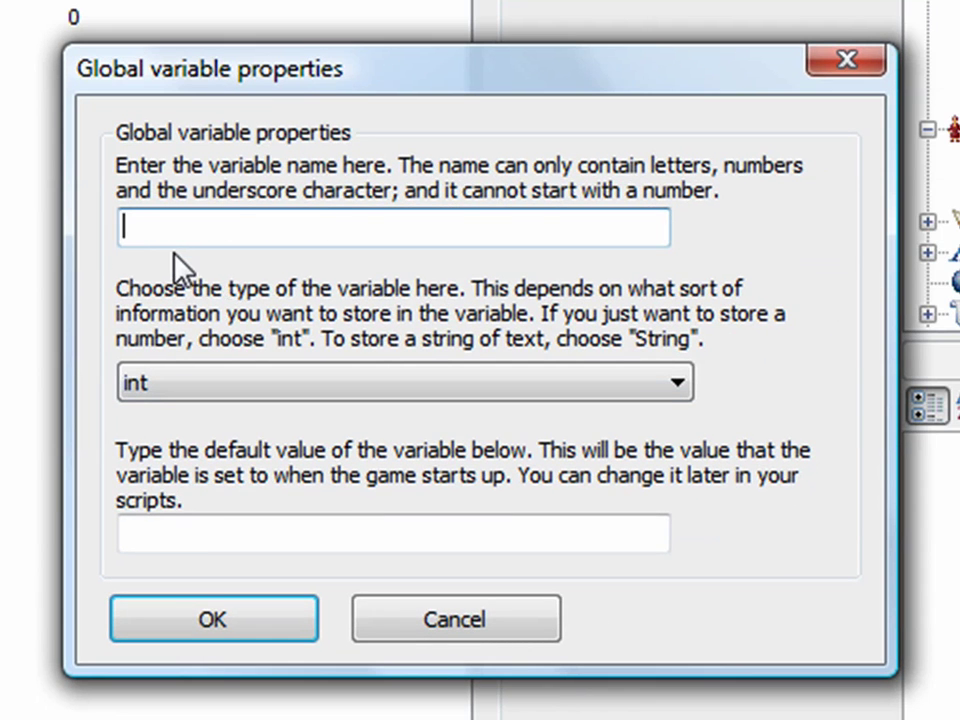
key(ctrl+v)
click(170, 394)
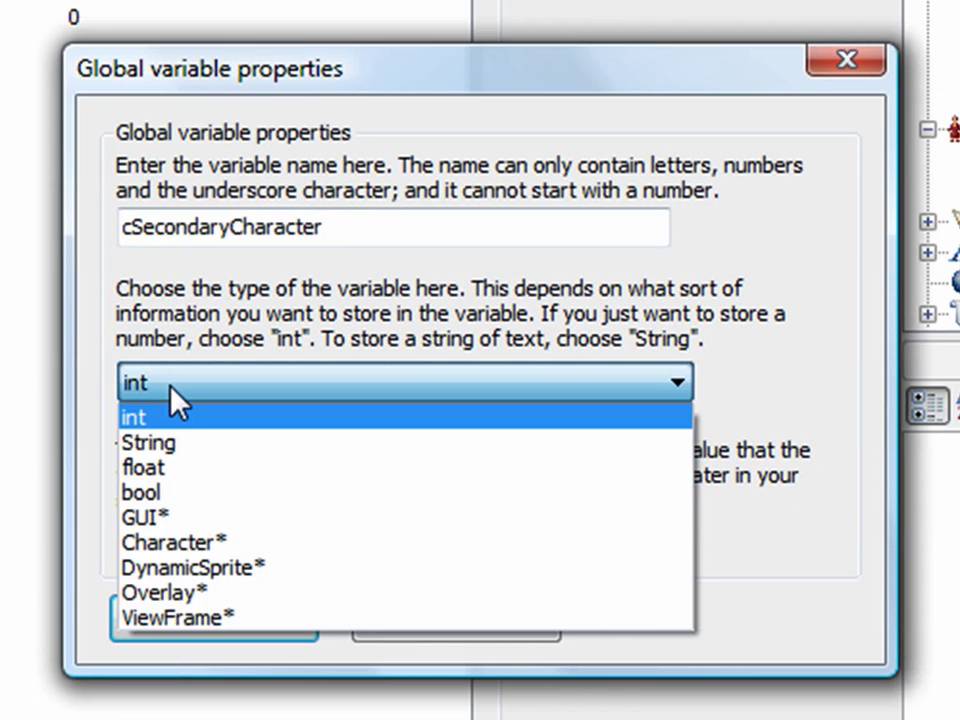
click(158, 550)
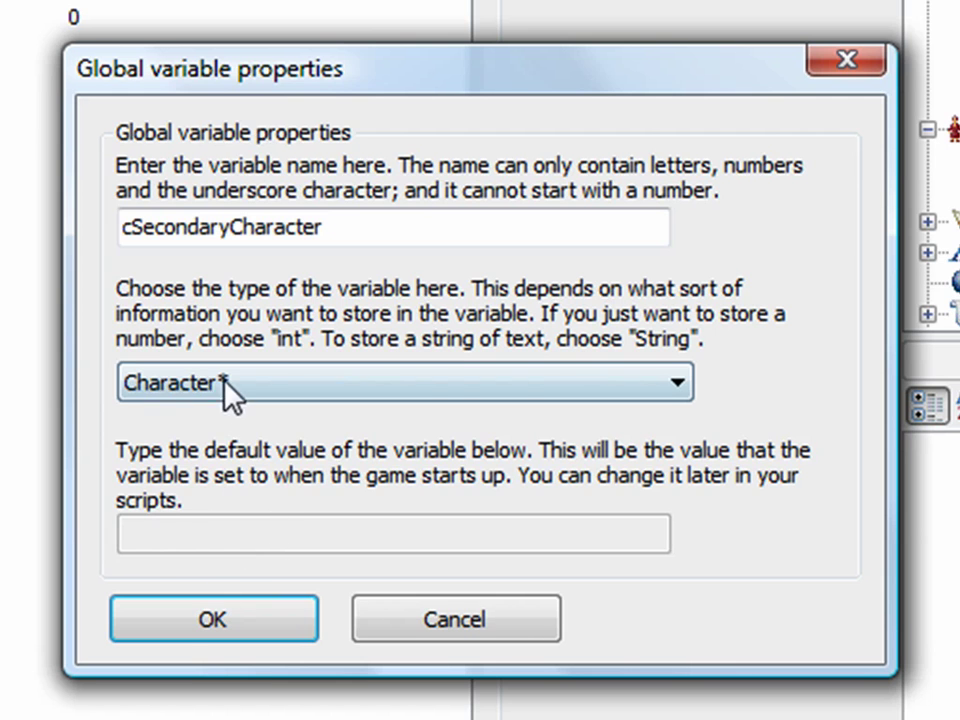
click(226, 623)
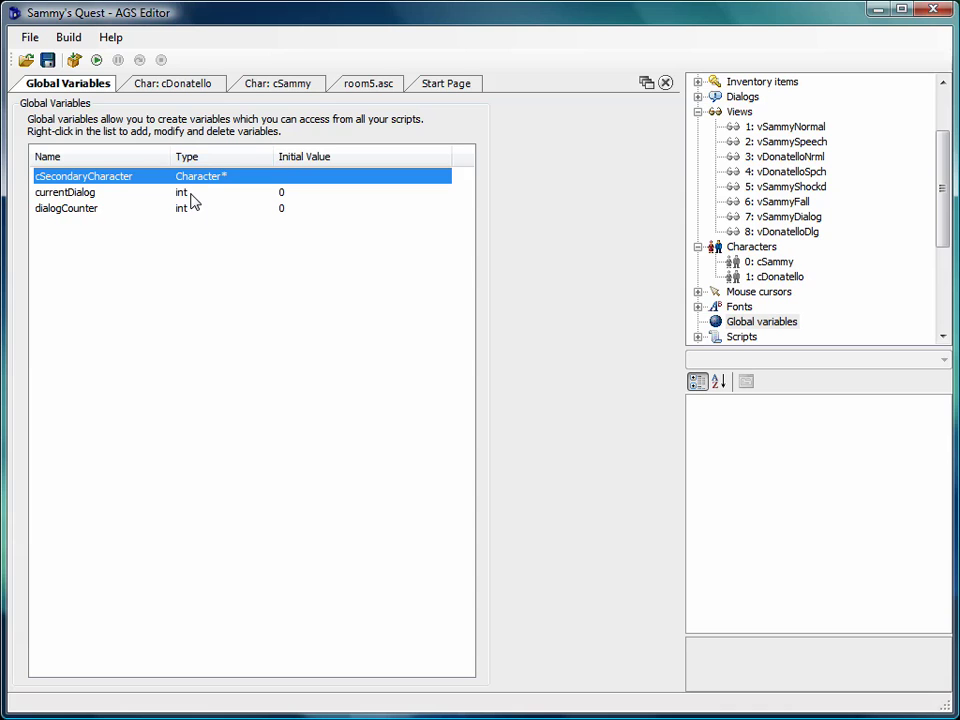
Review the remaining room5.asc directions, from the "Enters room before fade-in" event through importing the GKDialogSay module and starting a dialog.
click(364, 84)
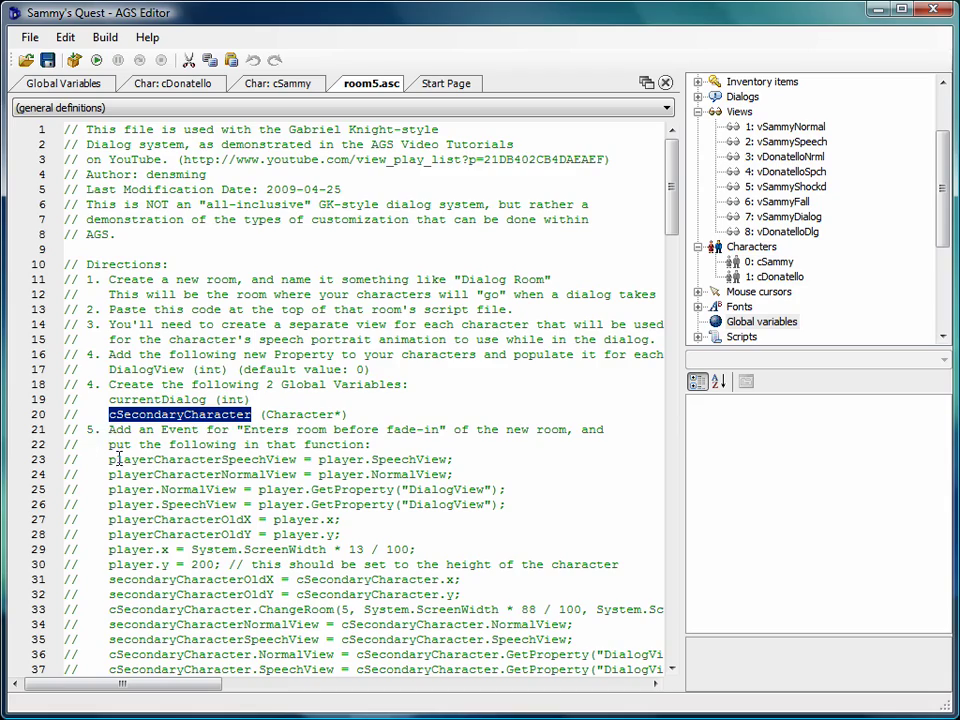
click(129, 474)
scroll(128, 474, down, 6)
scroll(127, 474, up, 2)
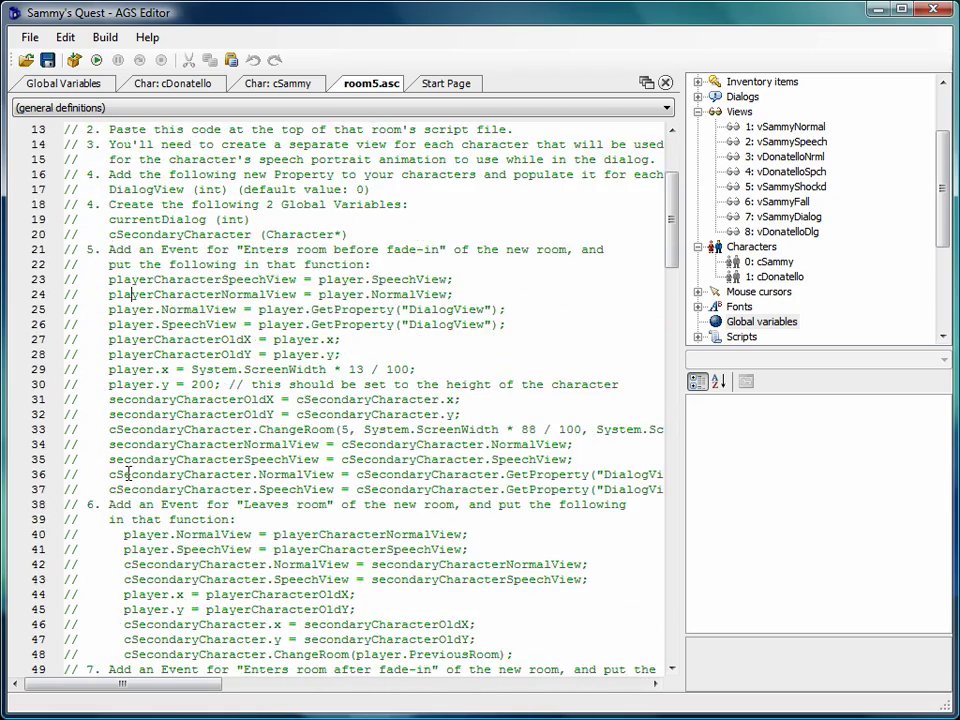
scroll(129, 474, up, 3)
scroll(129, 474, down, 3)
scroll(128, 474, down, 3)
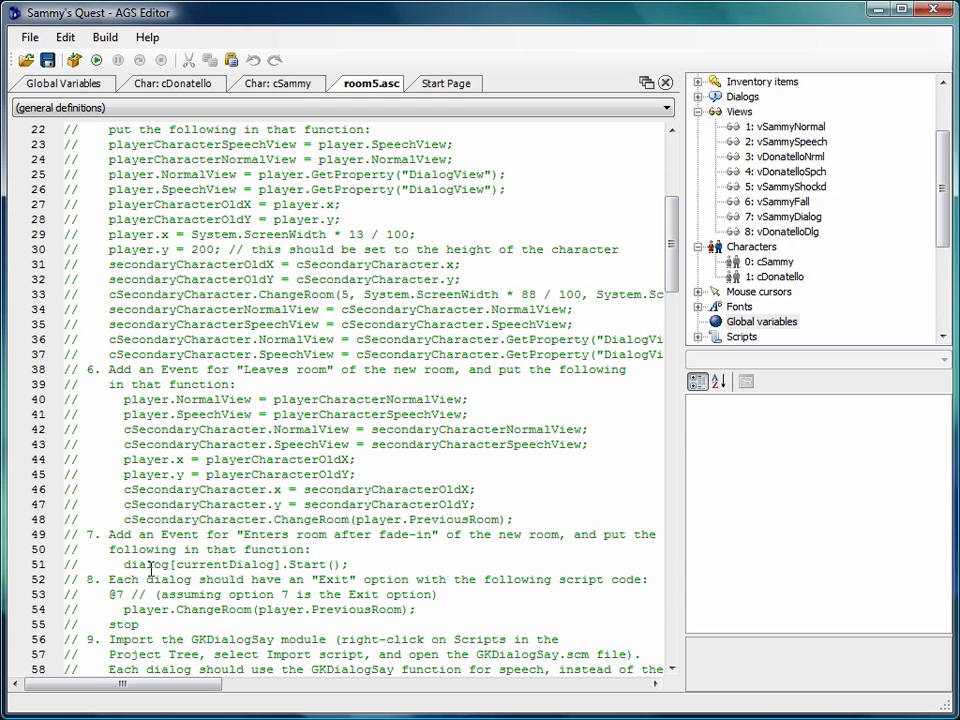
scroll(148, 606, down, 2)
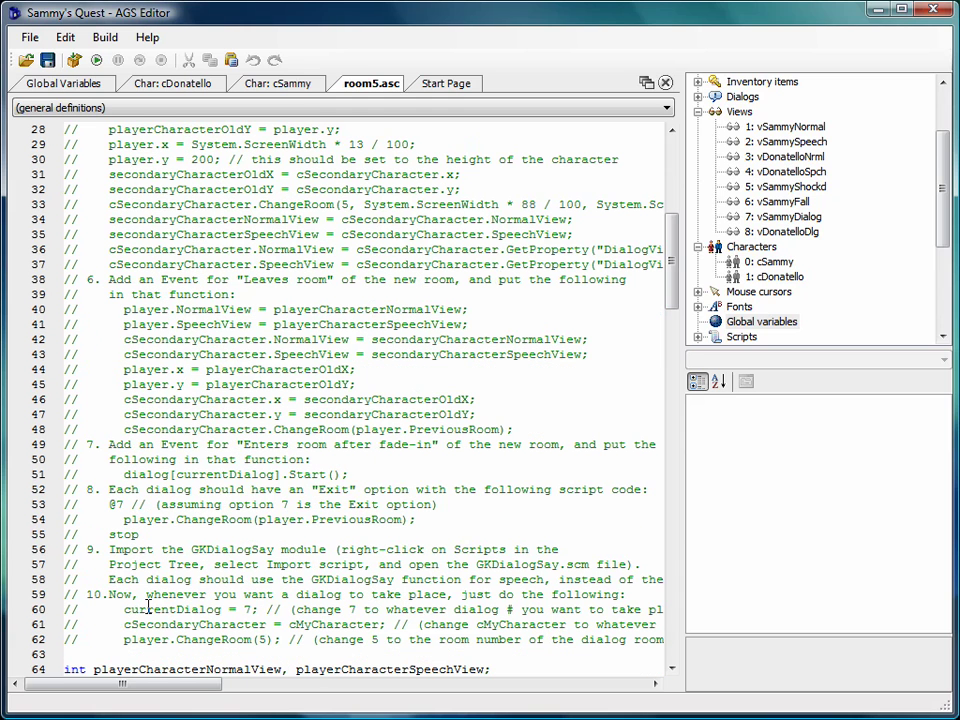
double_click(91, 549)
scroll(181, 587, up, 1)
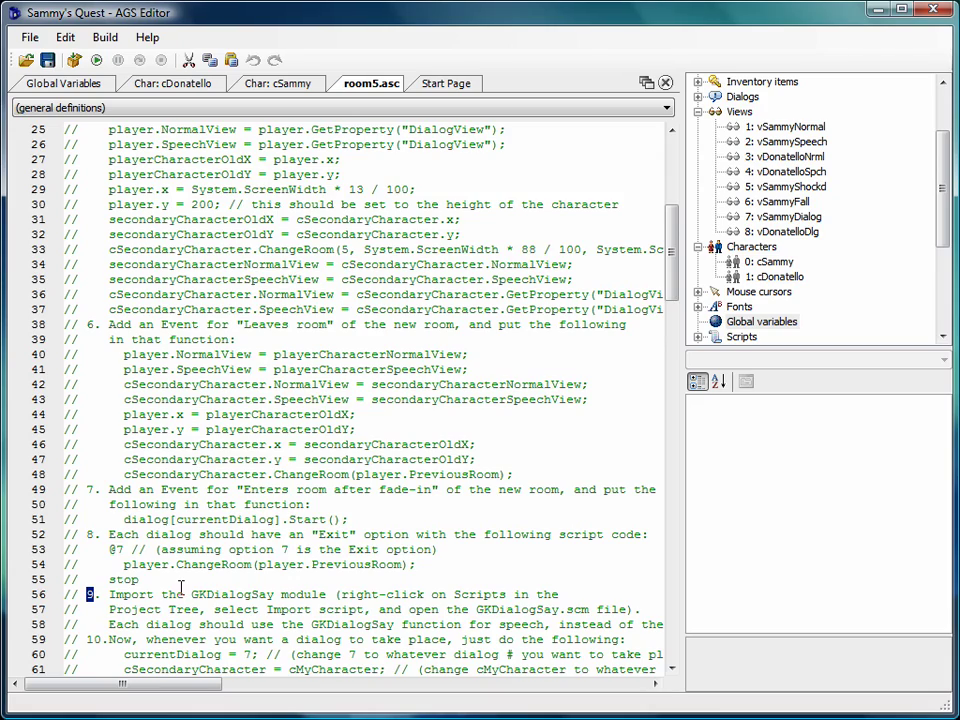
scroll(181, 587, up, 5)
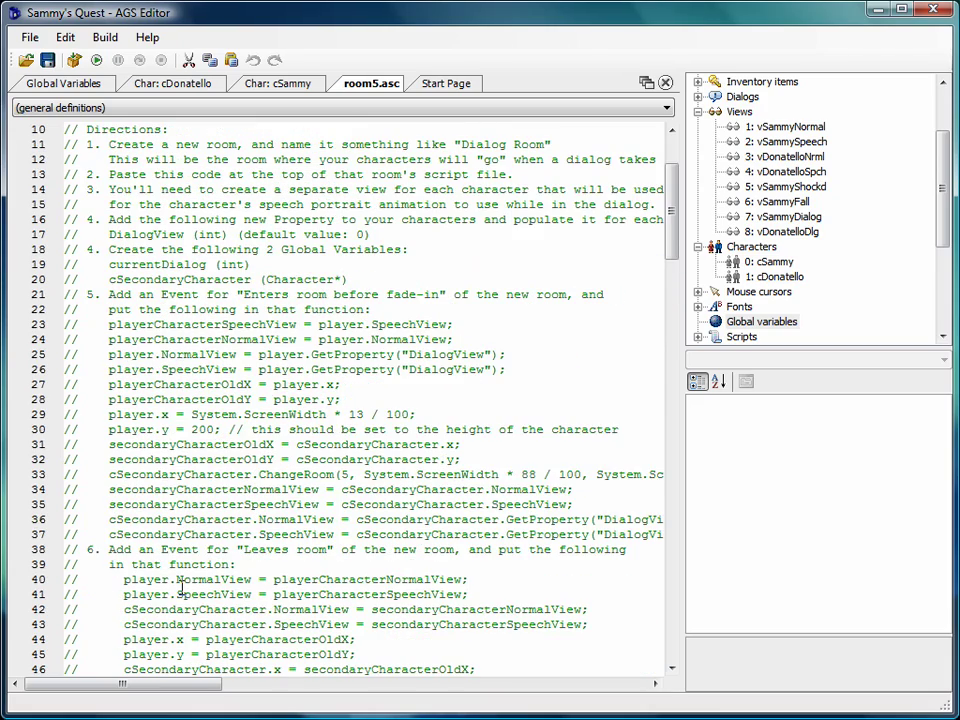
scroll(181, 587, up, 2)
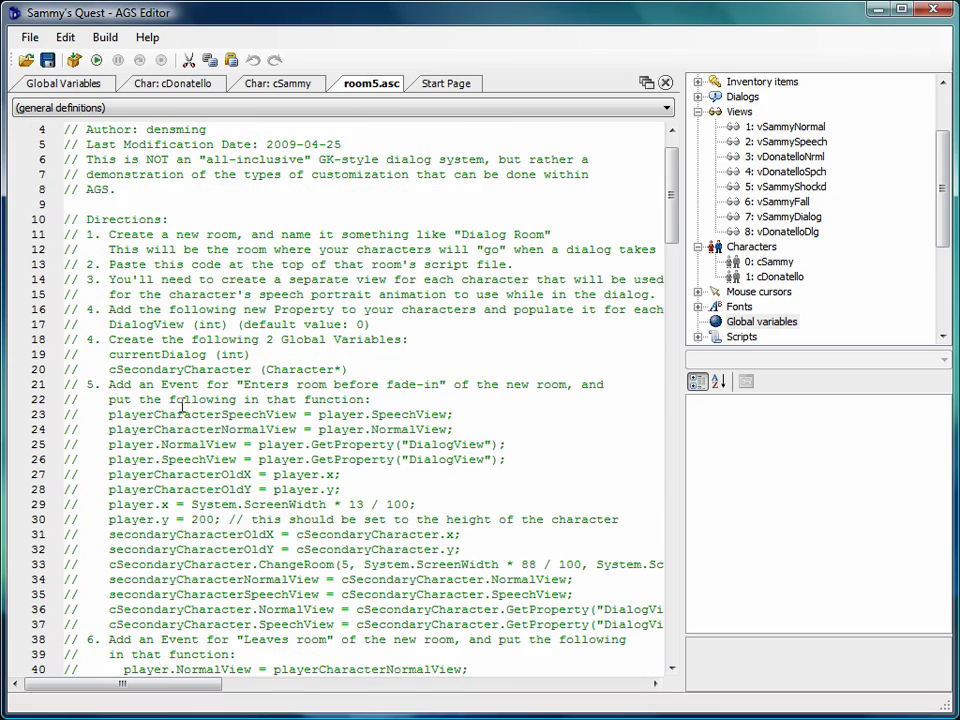
scroll(196, 557, down, 4)
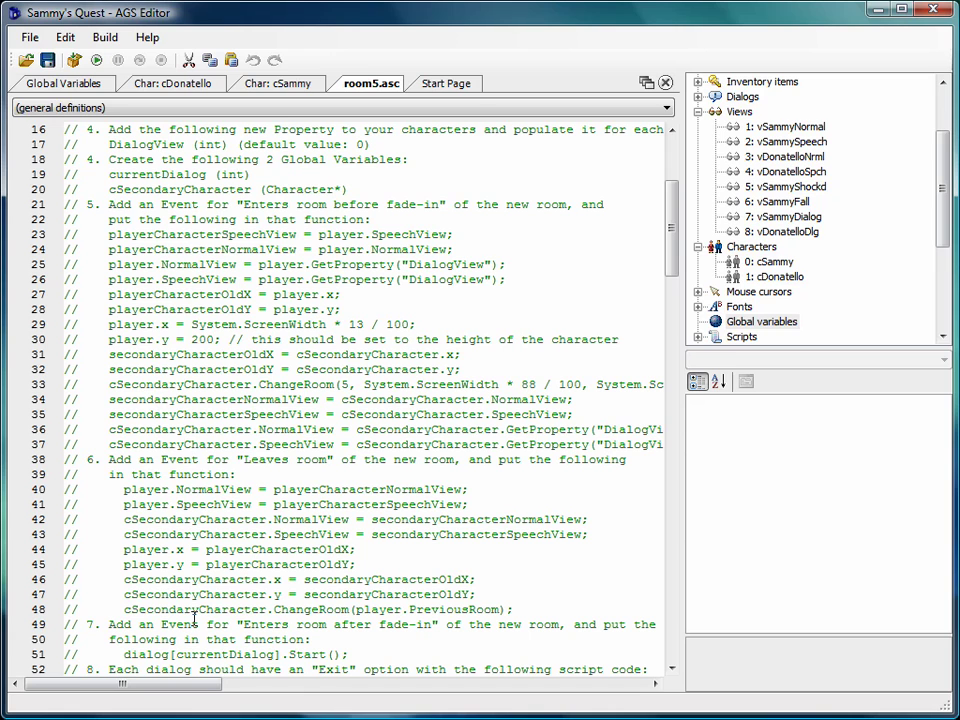